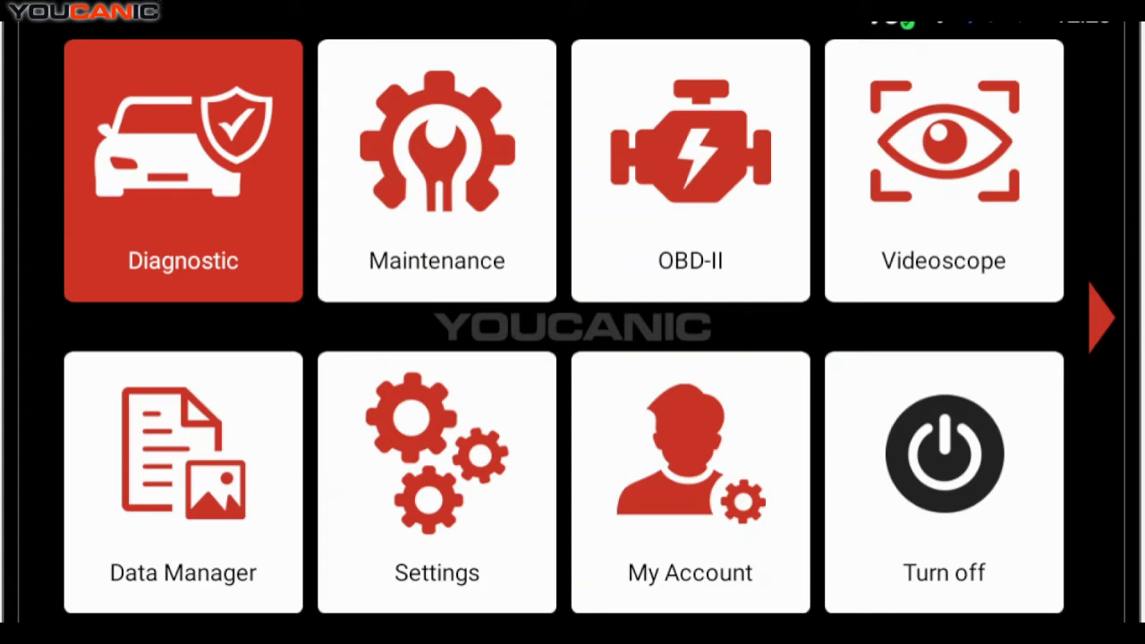
# Start a diagnostic session for the Audi brand.
pyautogui.click(183, 170)
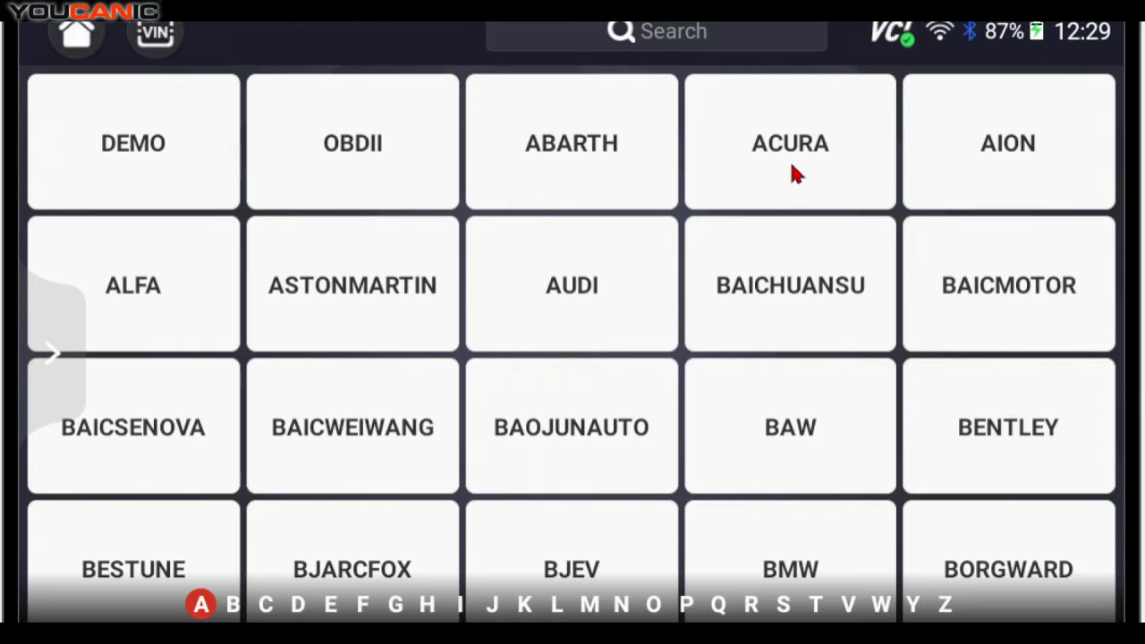
pyautogui.click(587, 285)
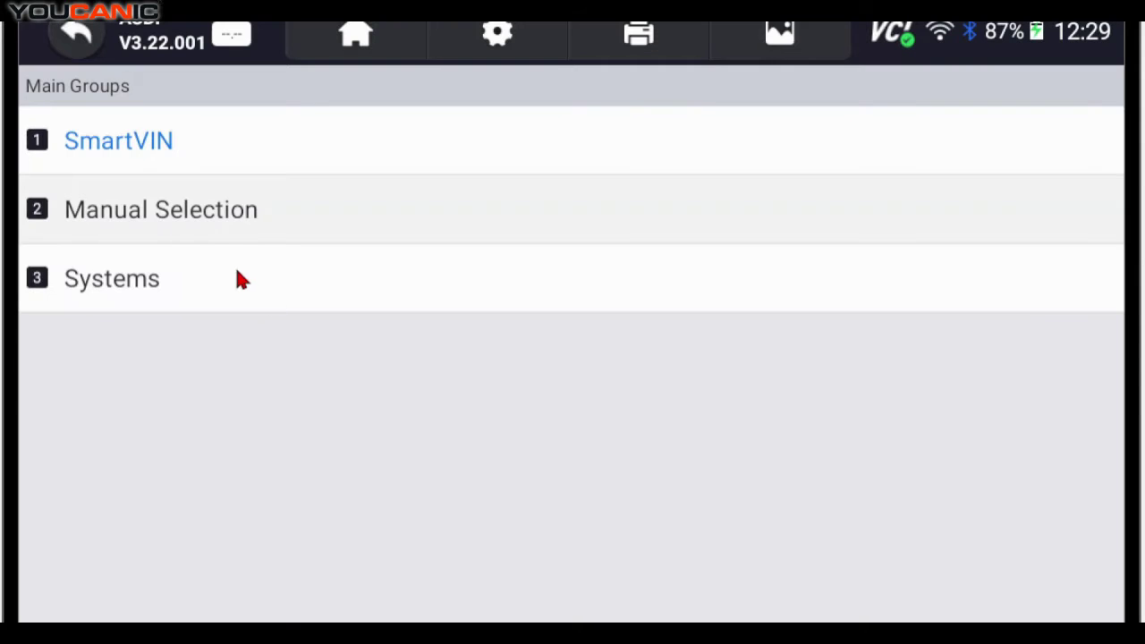
# Browse the Audi models offered for manual vehicle selection.
pyautogui.click(145, 213)
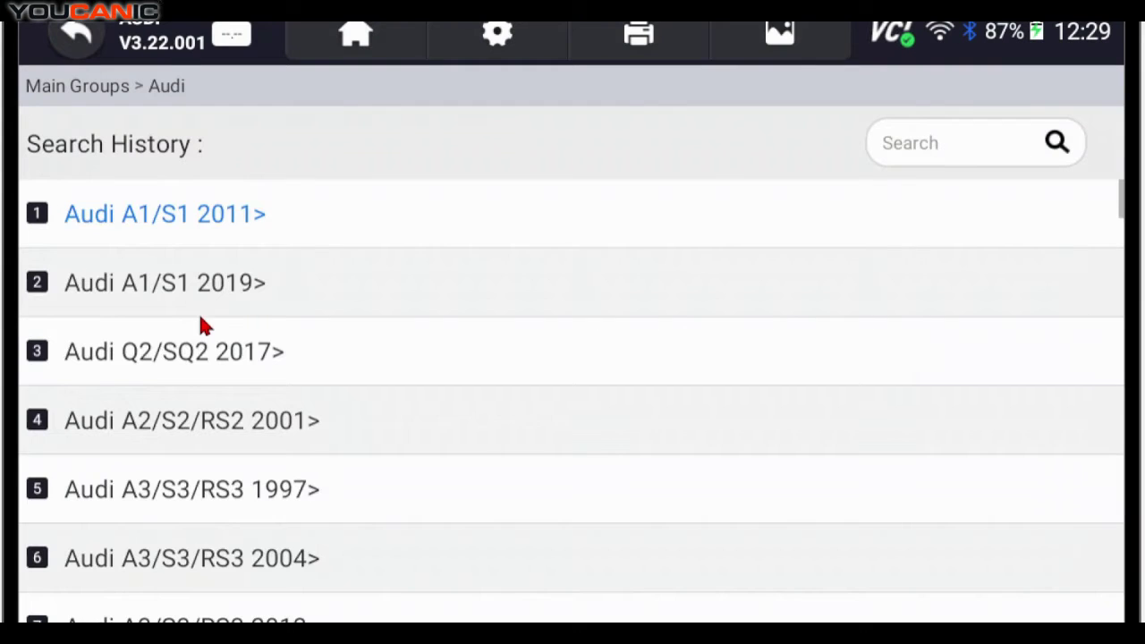
pyautogui.scroll(-6, 202, 371)
pyautogui.scroll(-15, 204, 420)
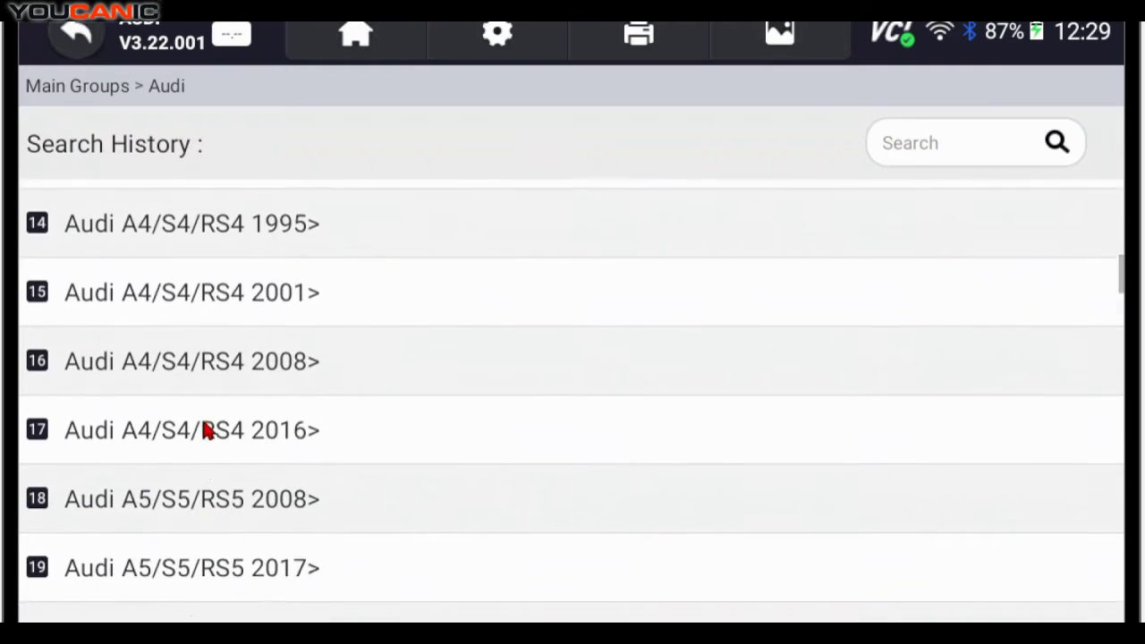
pyautogui.scroll(-15, 205, 442)
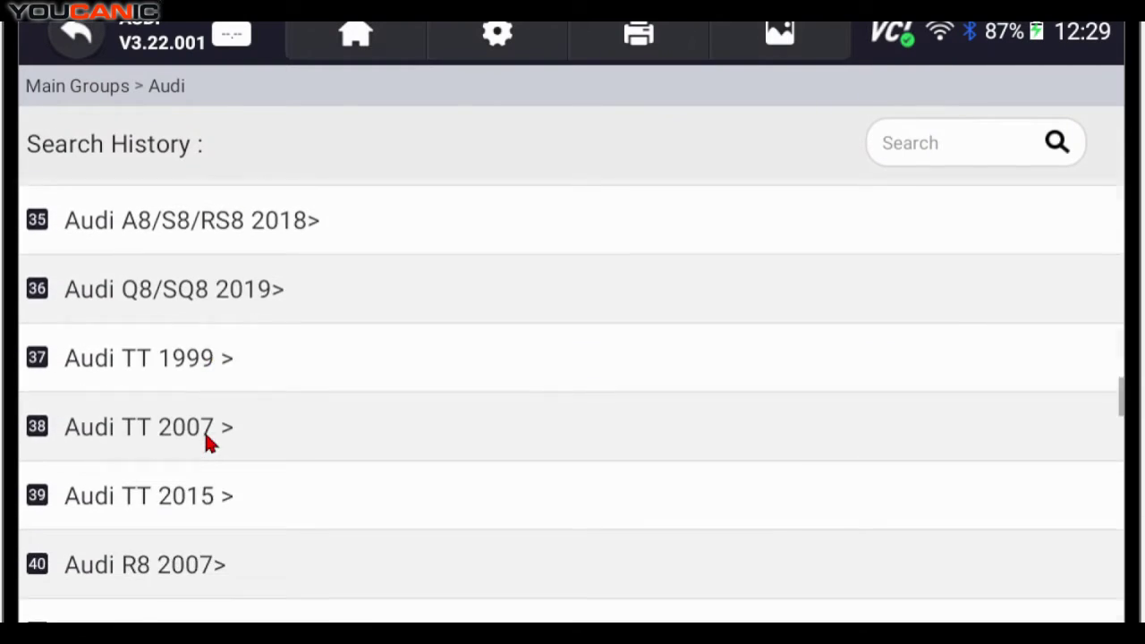
pyautogui.scroll(-15, 205, 444)
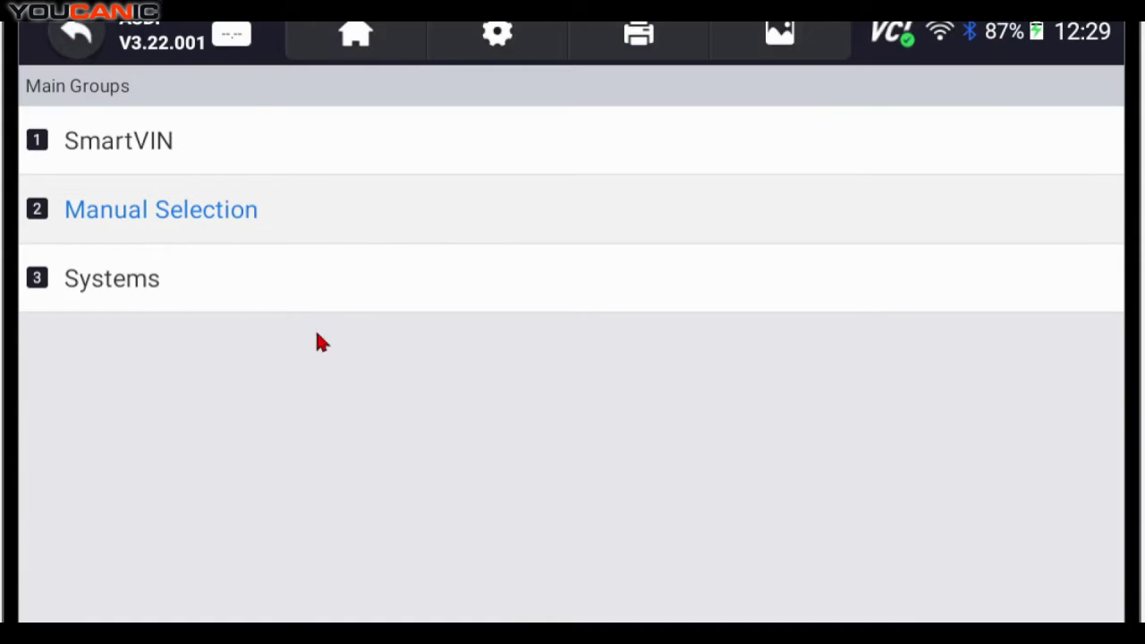
# Identify the vehicle with SmartVIN as Audi Q7/SQ7 USA/CAN 2007> with engine CJWC 3.0 TFSI / 220 kW and confirm its profile.
pyautogui.click(102, 143)
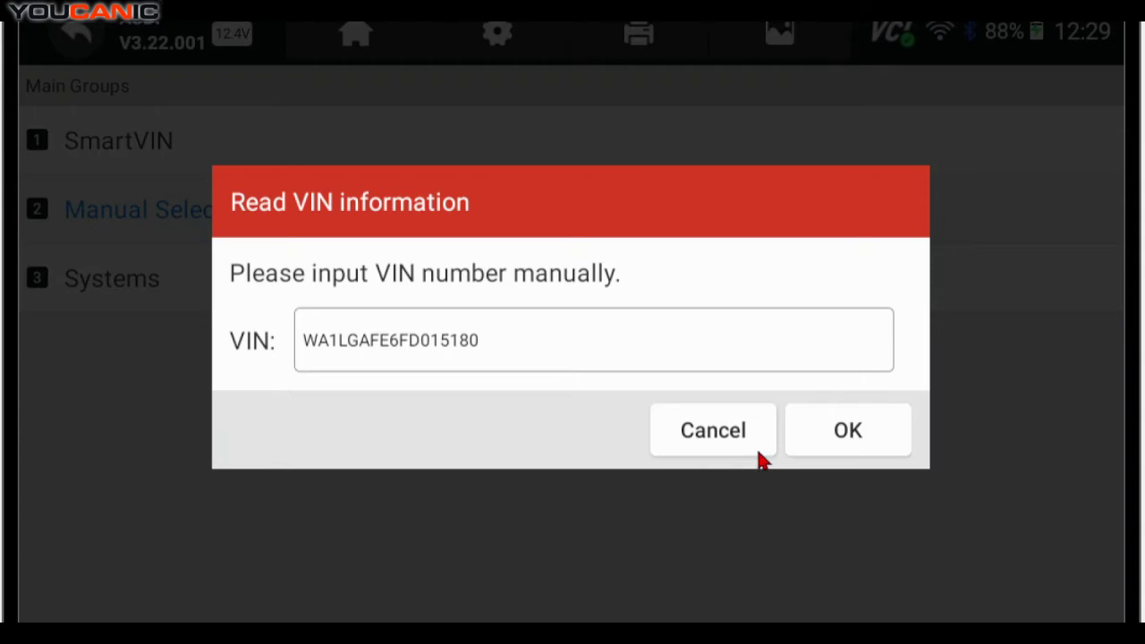
pyautogui.click(846, 439)
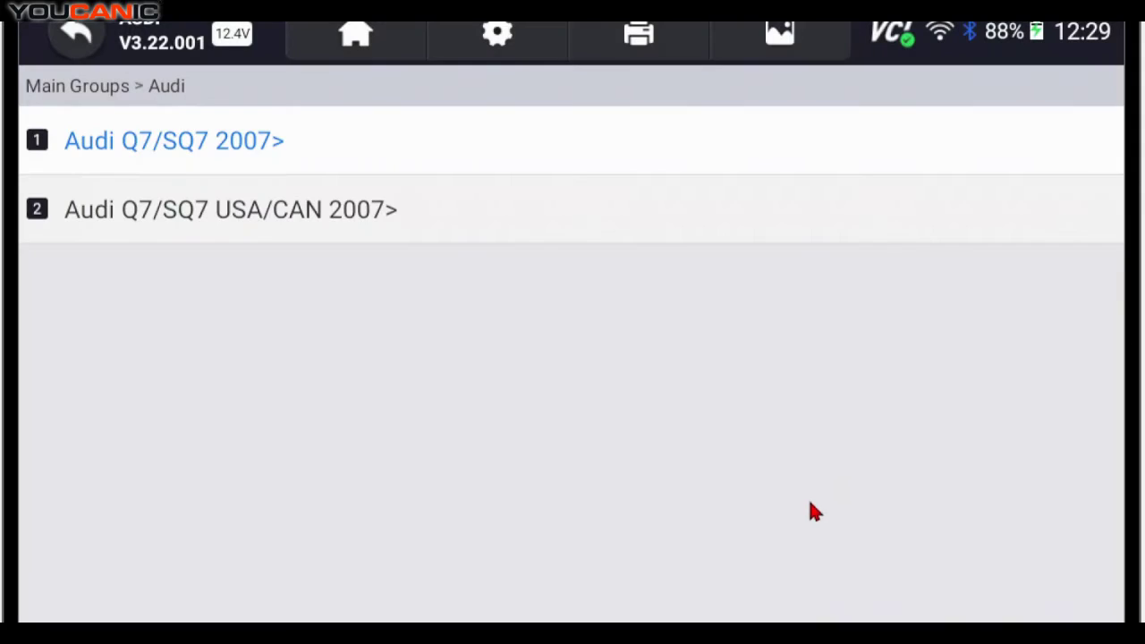
pyautogui.click(306, 218)
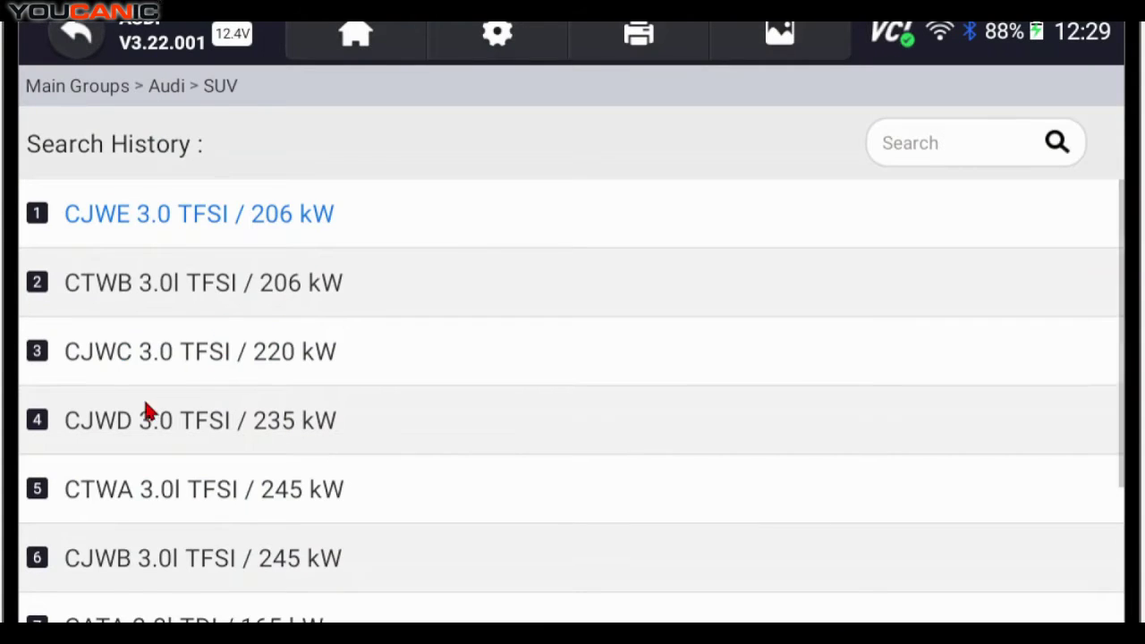
pyautogui.click(176, 351)
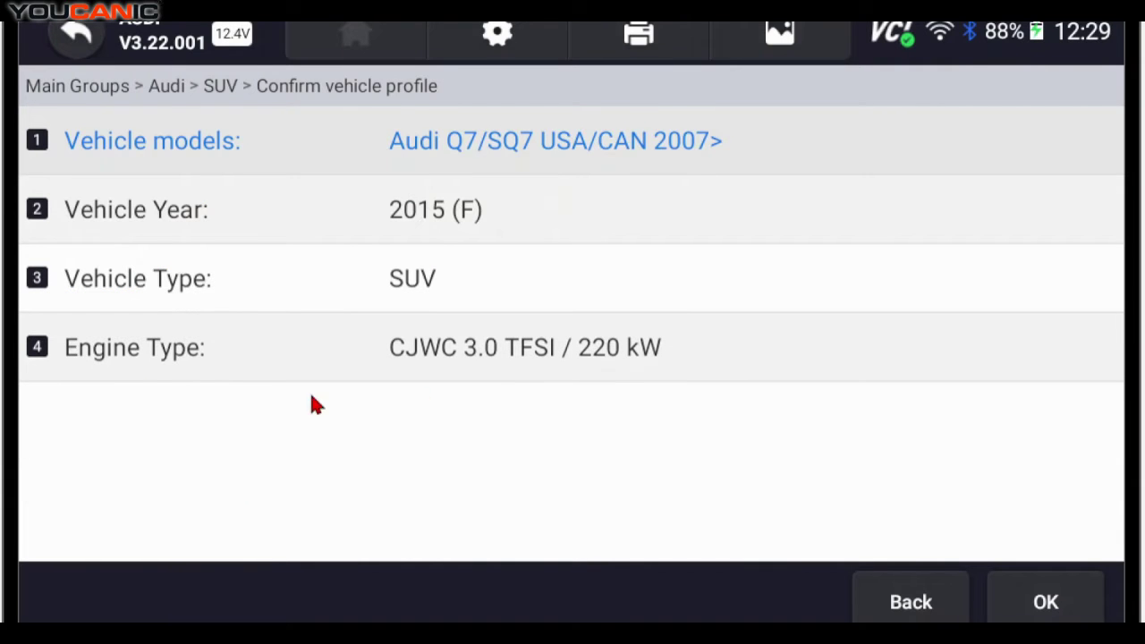
pyautogui.click(1043, 606)
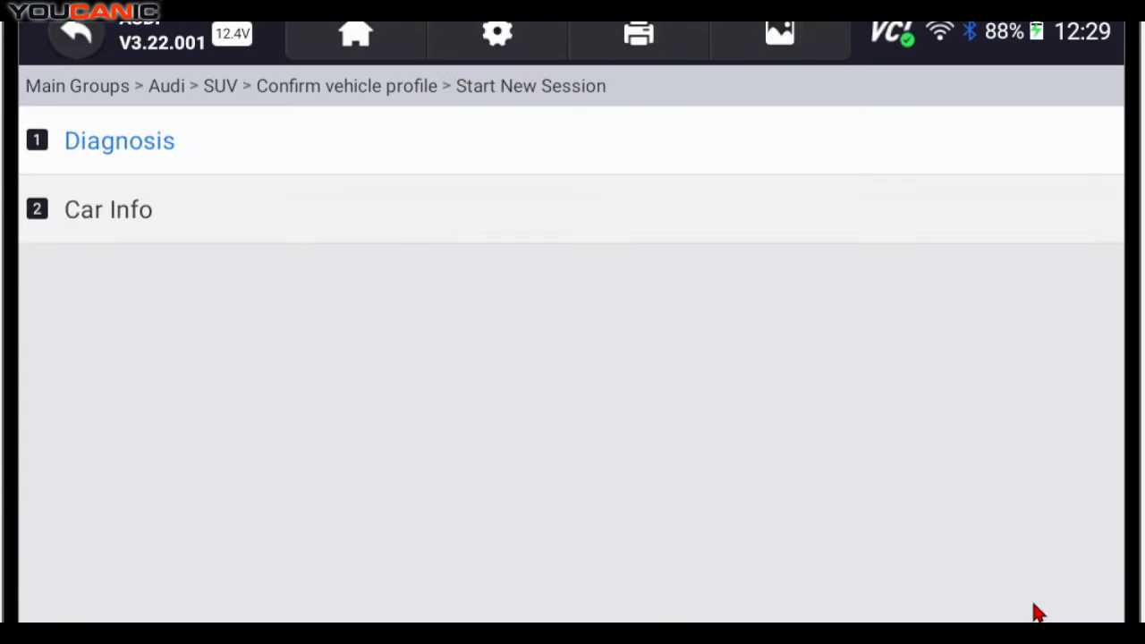
# Open the 05-Acc/Start Auth. Control system among the vehicle's control modules and read its fault codes.
pyautogui.click(75, 141)
pyautogui.click(151, 279)
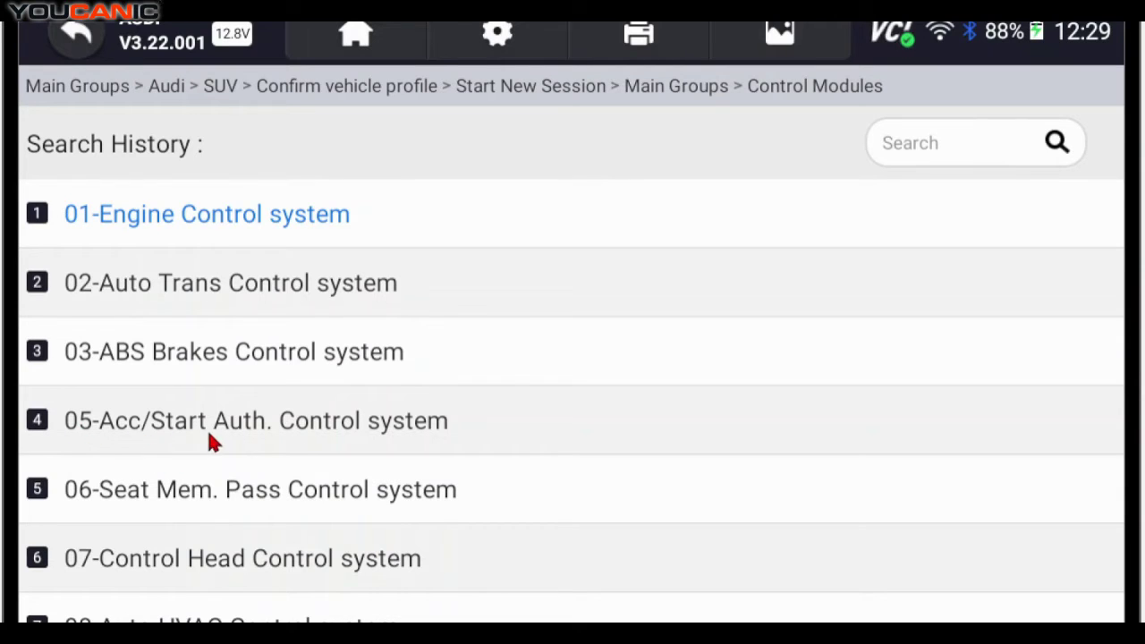
pyautogui.click(273, 426)
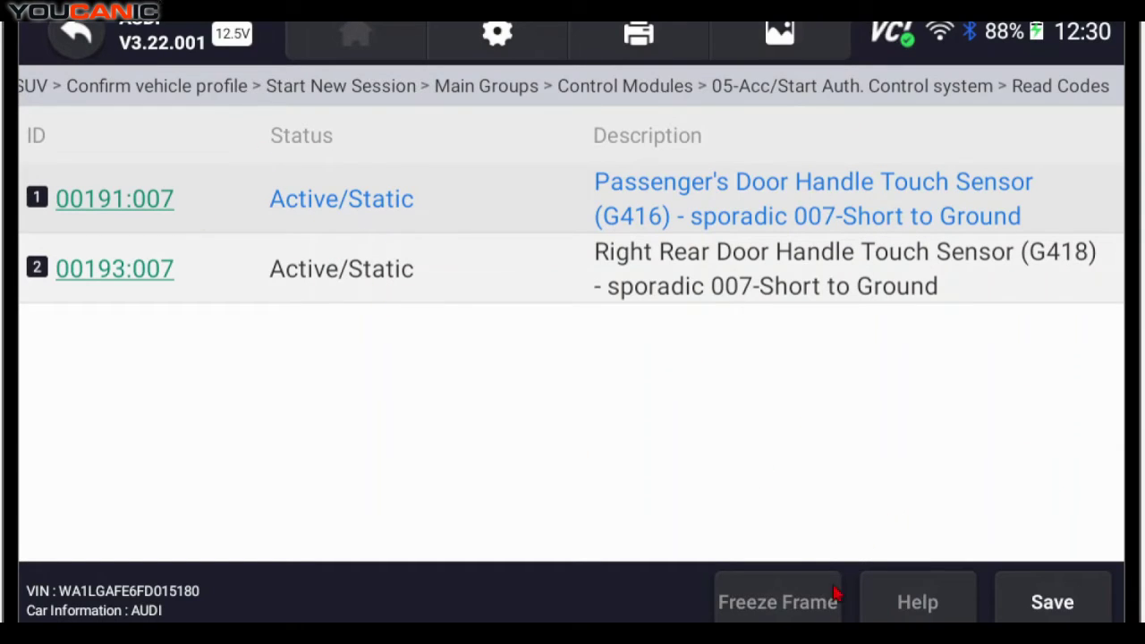
pyautogui.click(82, 38)
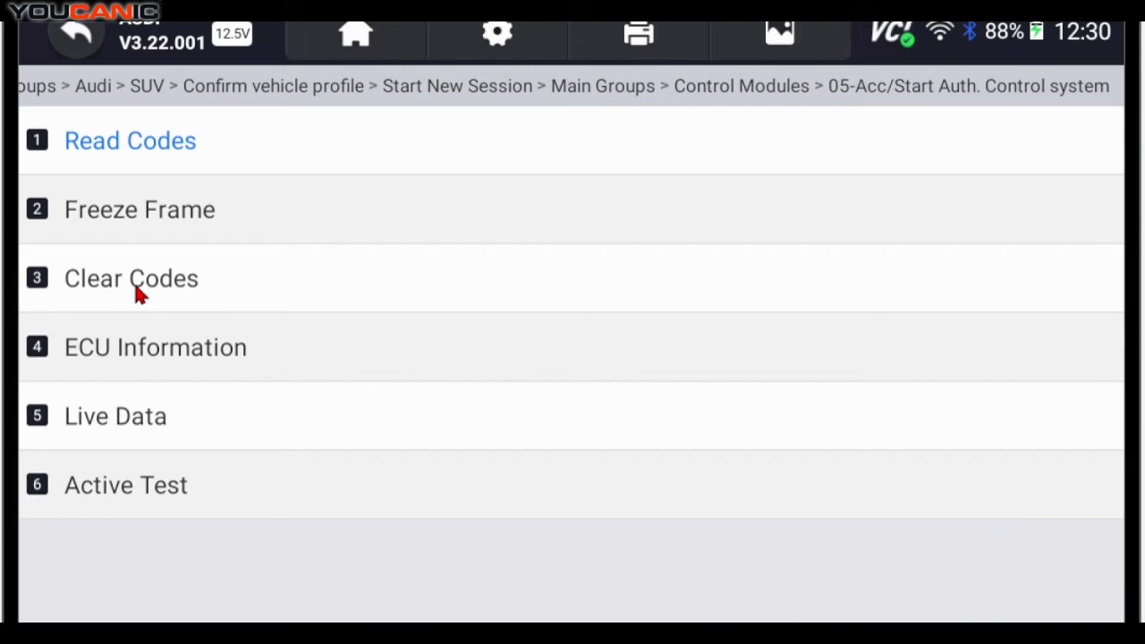
pyautogui.click(136, 287)
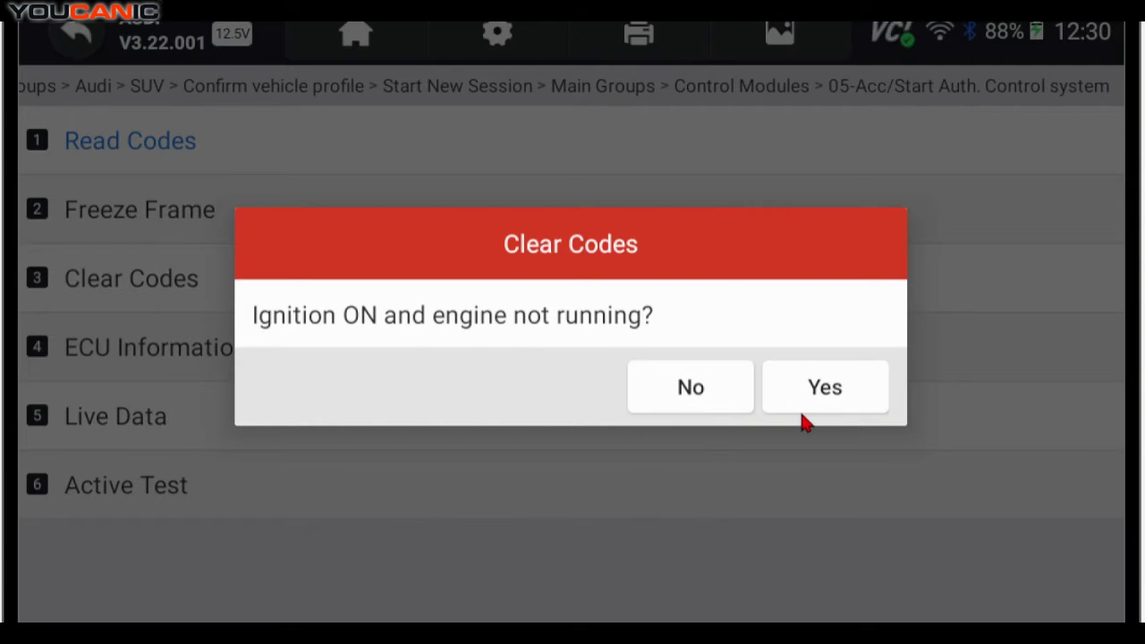
pyautogui.click(686, 388)
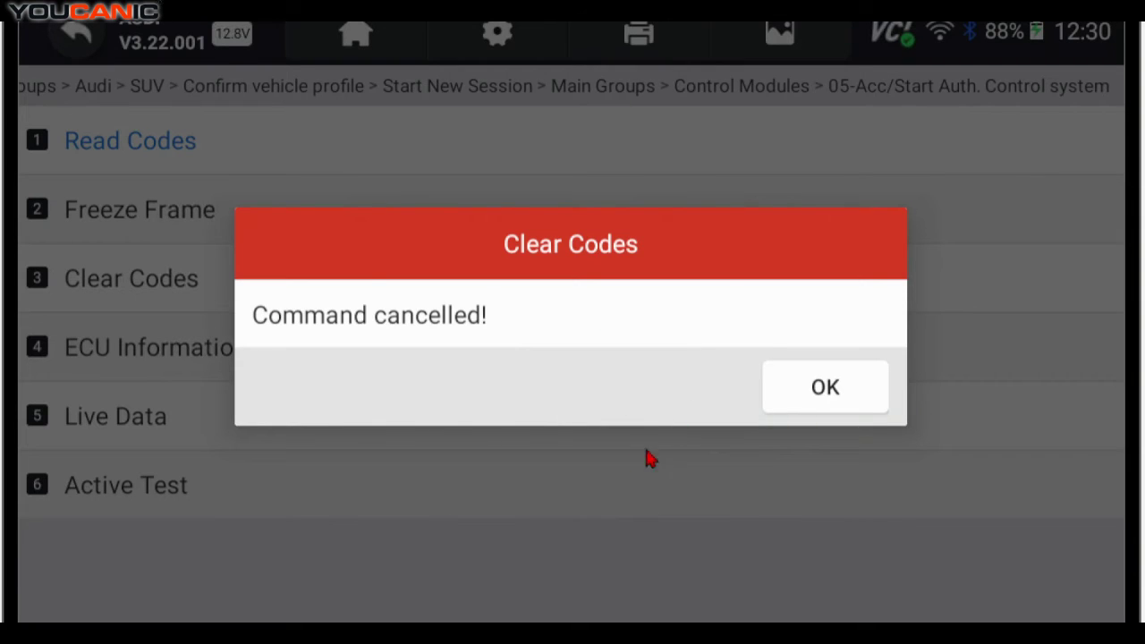
pyautogui.click(840, 388)
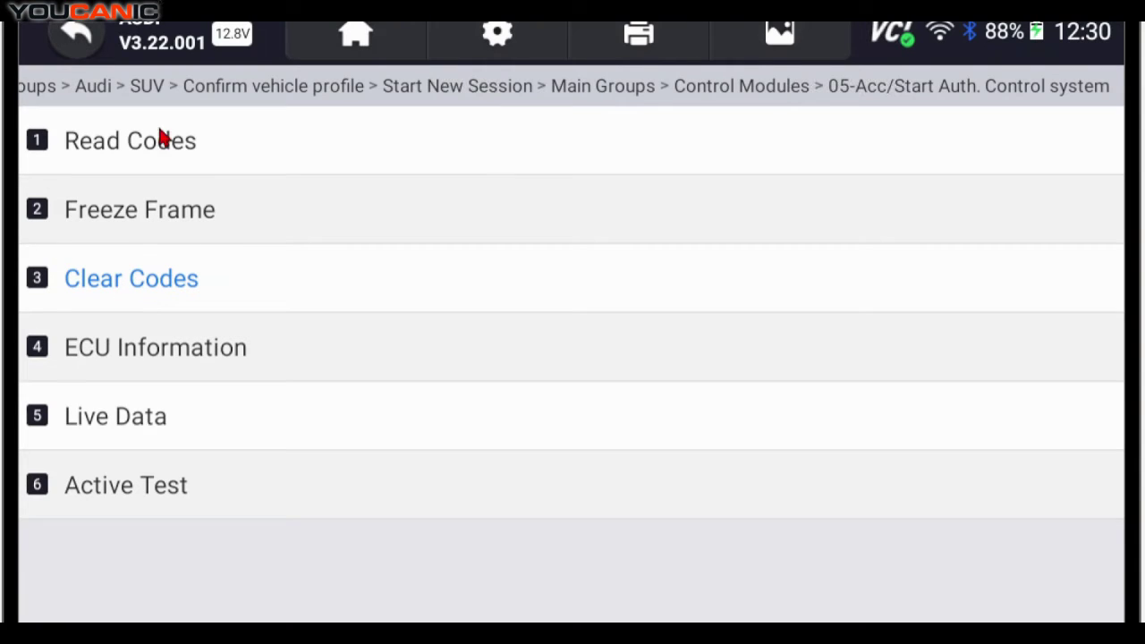
# View the ECU information of the 05-Acc/Start Auth. Control system and return to its function list.
pyautogui.click(179, 351)
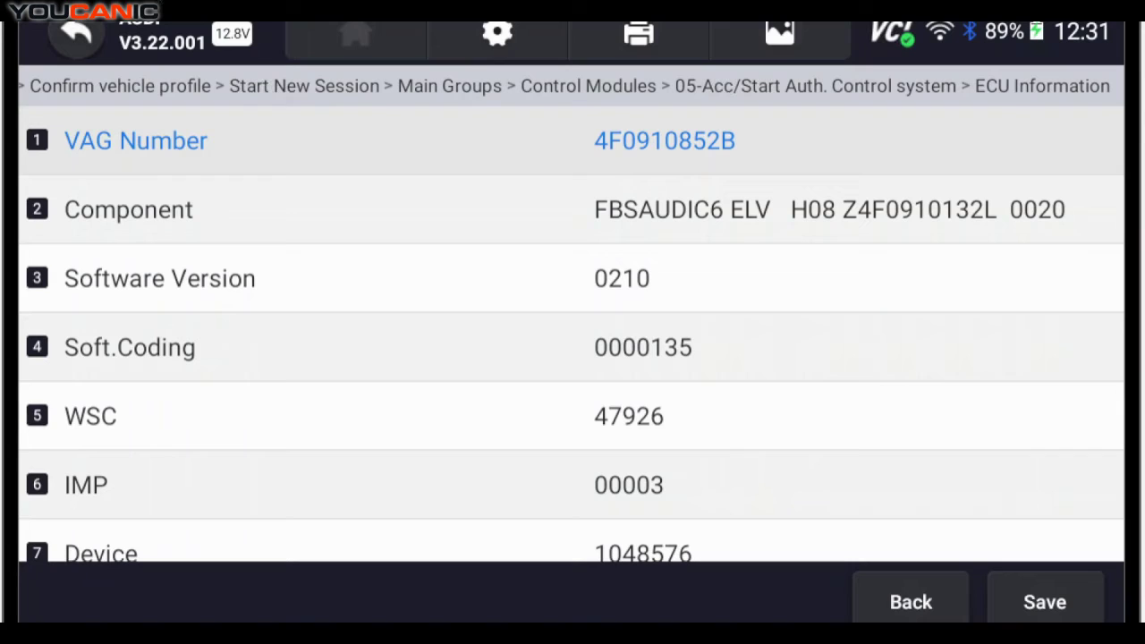
pyautogui.click(77, 33)
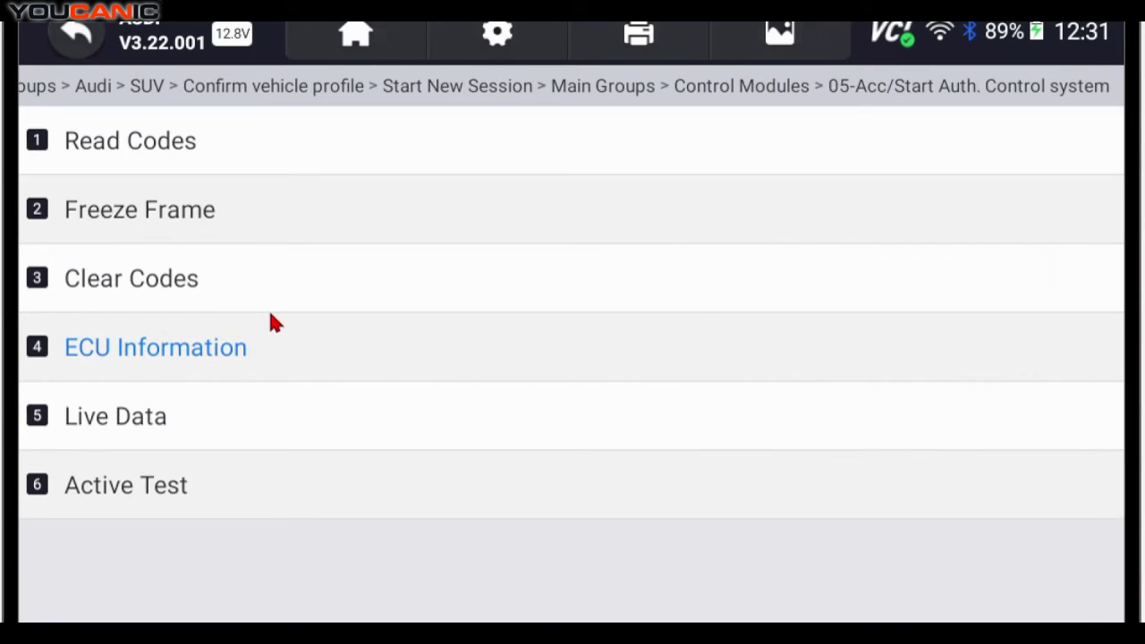
# Open the custom live data list of the 05-Acc/Start Auth. Control system and select all its parameters.
pyautogui.click(119, 424)
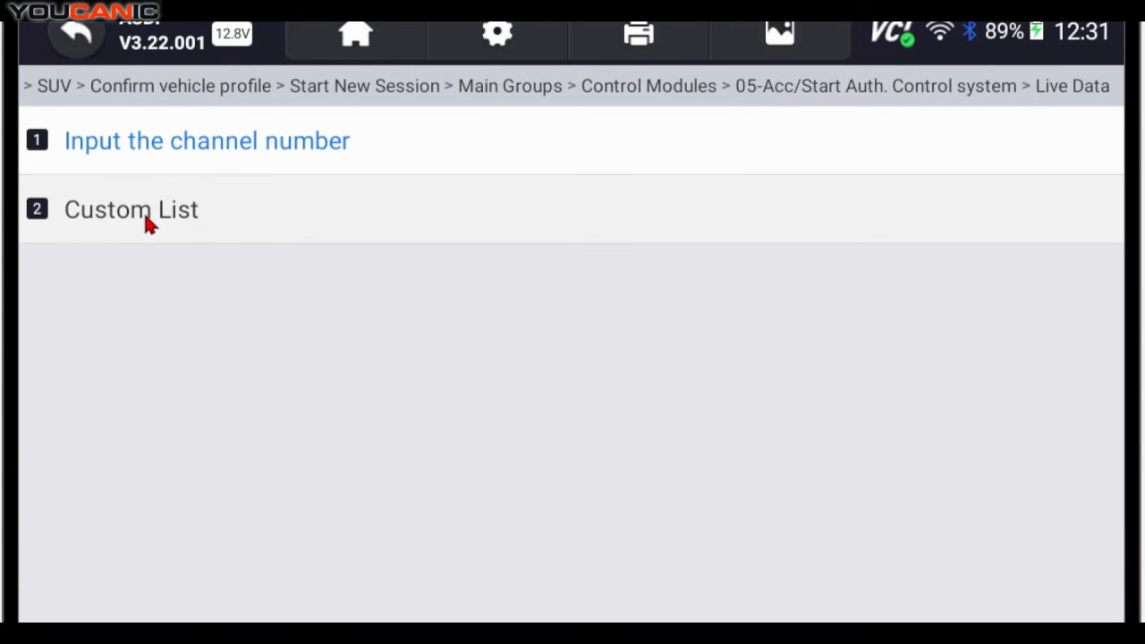
pyautogui.click(146, 223)
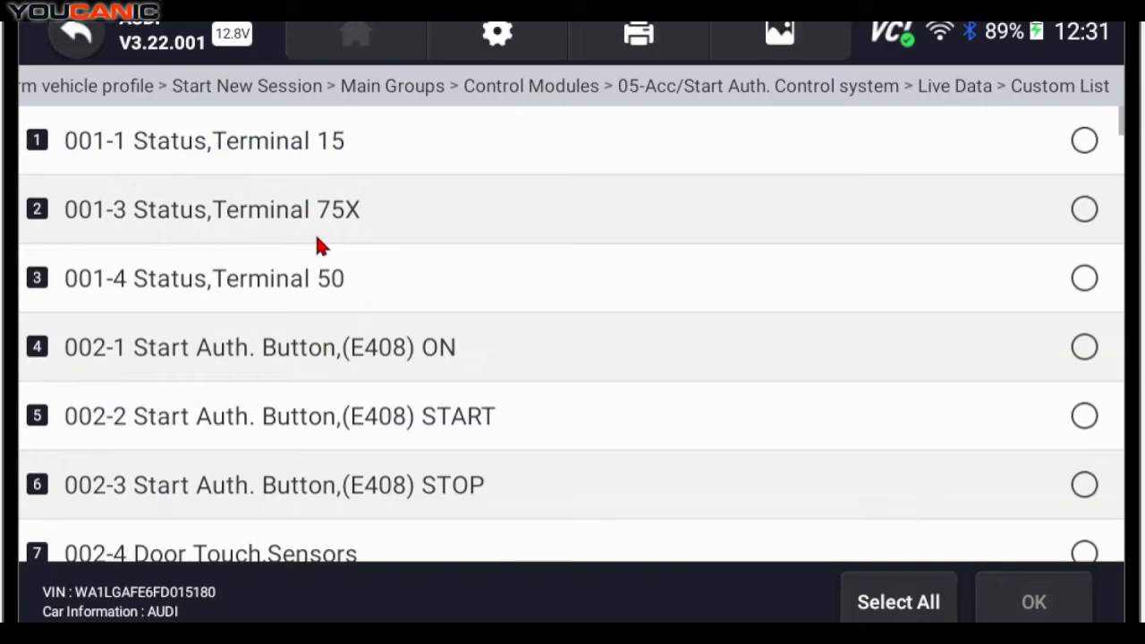
pyautogui.scroll(-3, 322, 269)
pyautogui.scroll(-3, 333, 310)
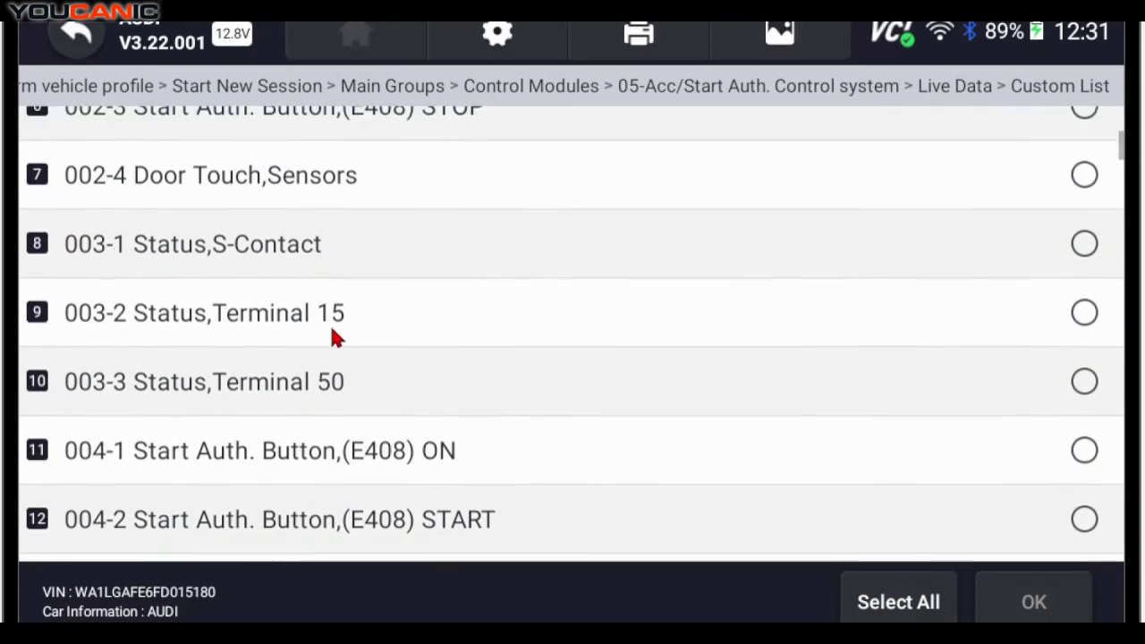
pyautogui.scroll(-3, 331, 304)
pyautogui.scroll(-3, 330, 313)
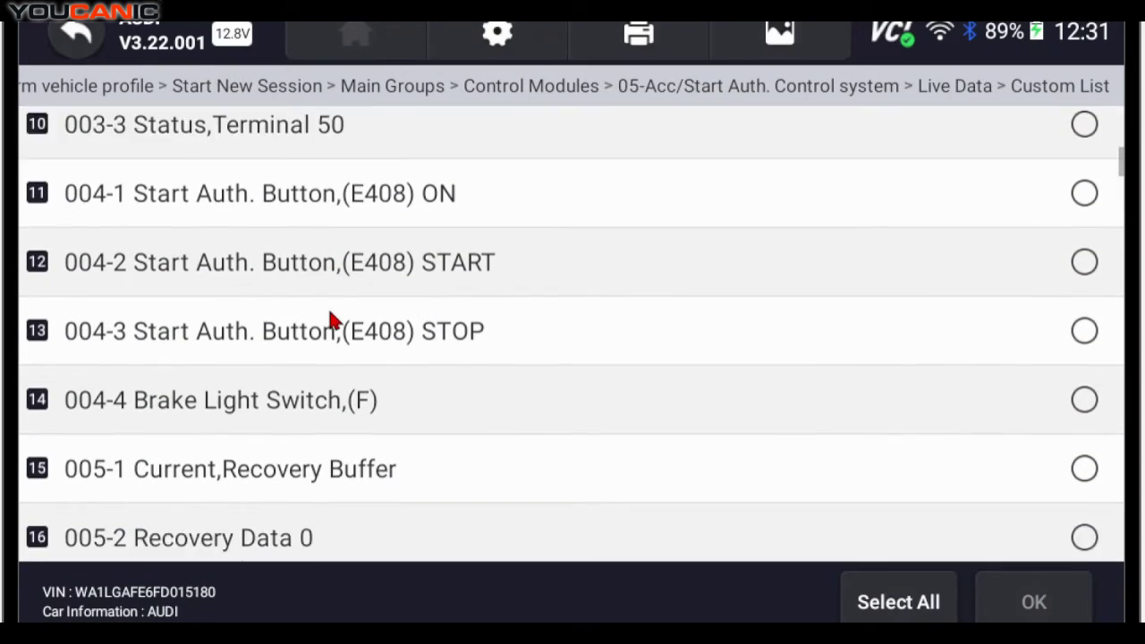
pyautogui.scroll(-3, 266, 315)
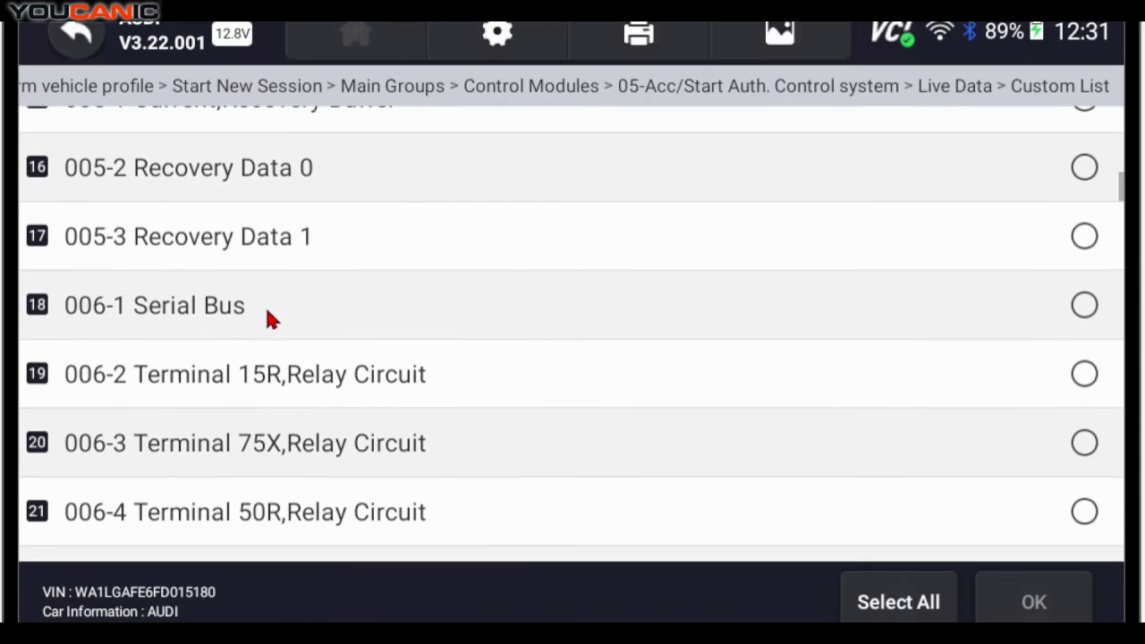
pyautogui.scroll(-3, 267, 315)
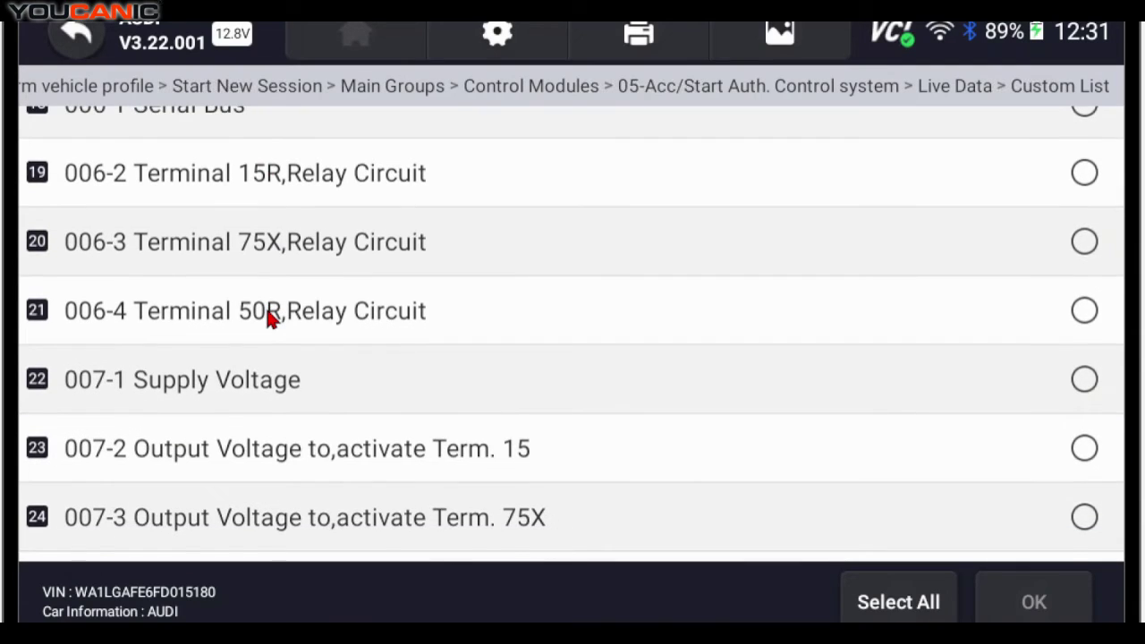
pyautogui.scroll(-3, 266, 315)
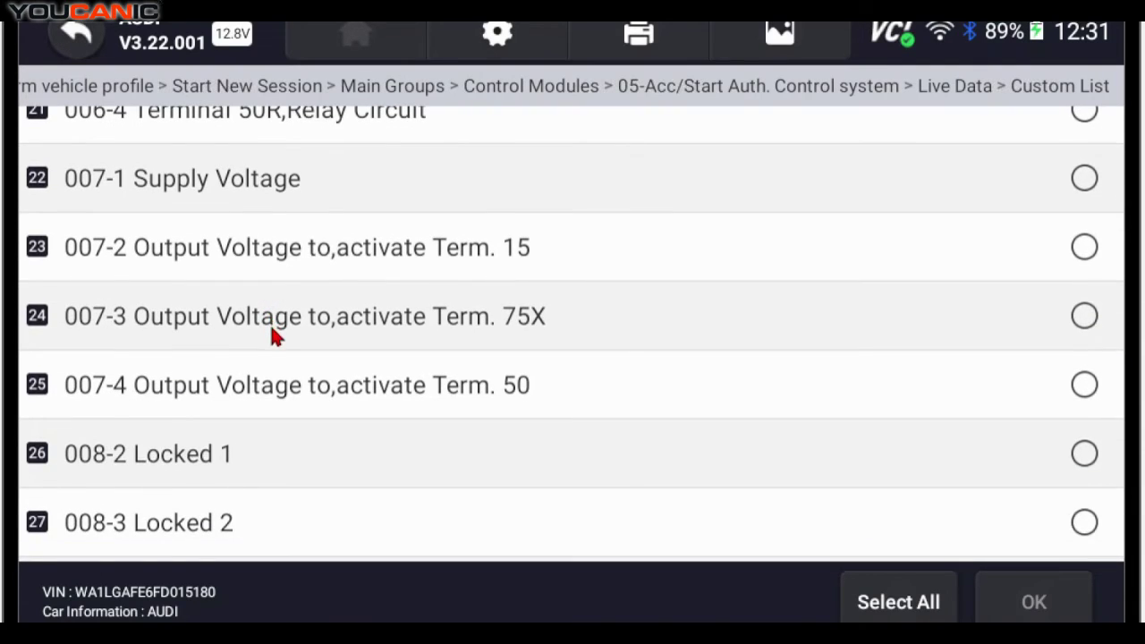
pyautogui.scroll(-9, 274, 332)
pyautogui.scroll(-8, 302, 379)
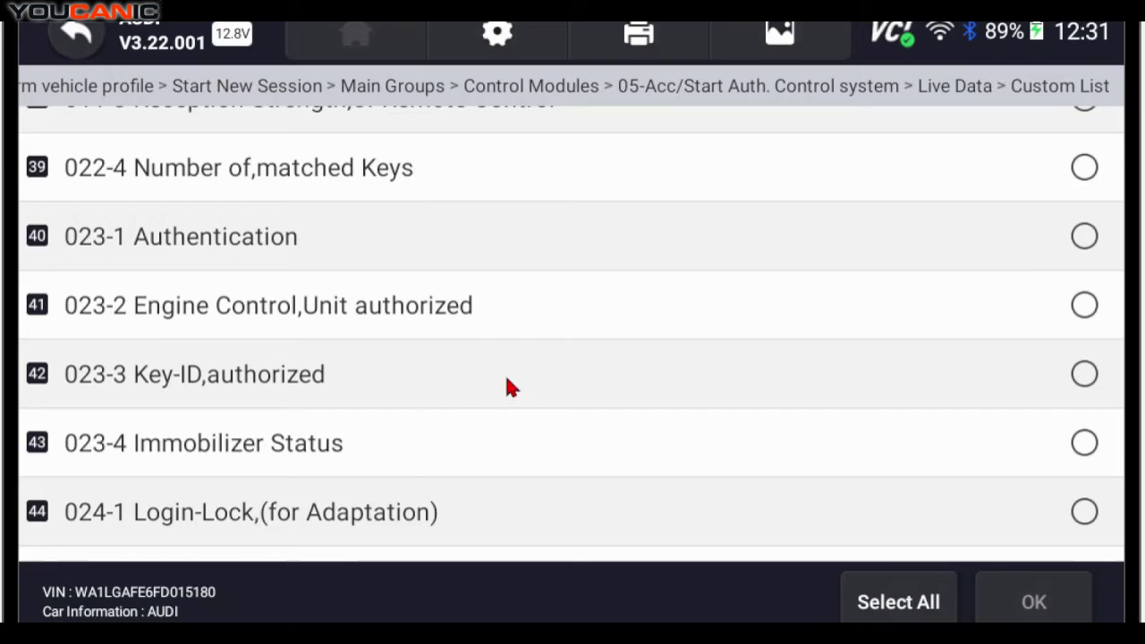
pyautogui.scroll(-3, 507, 386)
pyautogui.click(898, 604)
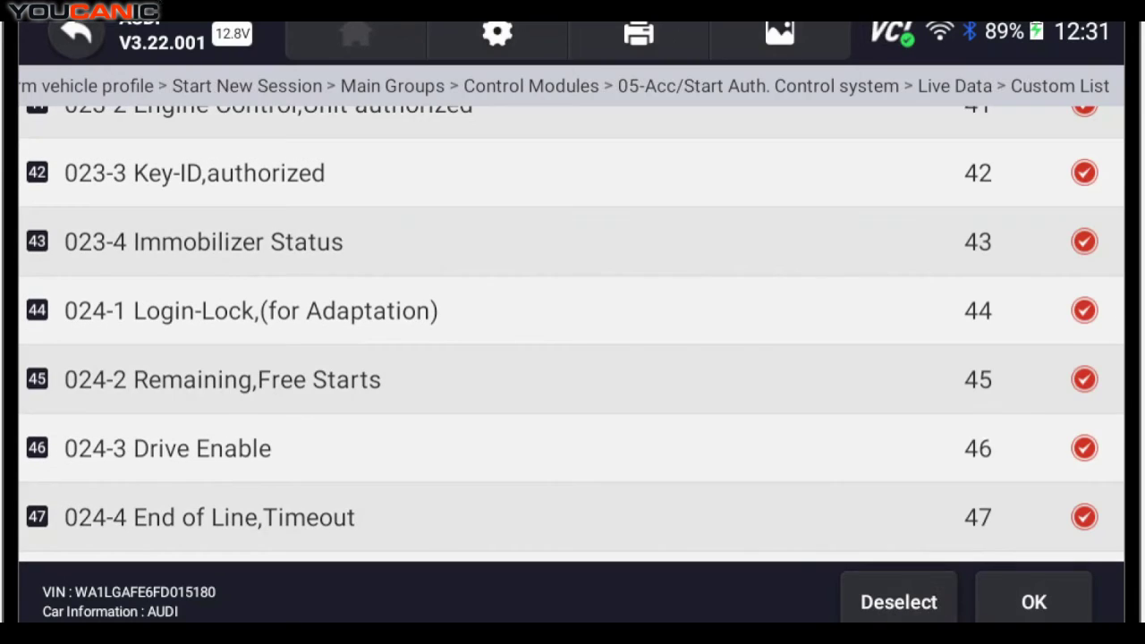
# Review the selected parameters to the end of the custom list and display their live data.
pyautogui.scroll(-15, 268, 408)
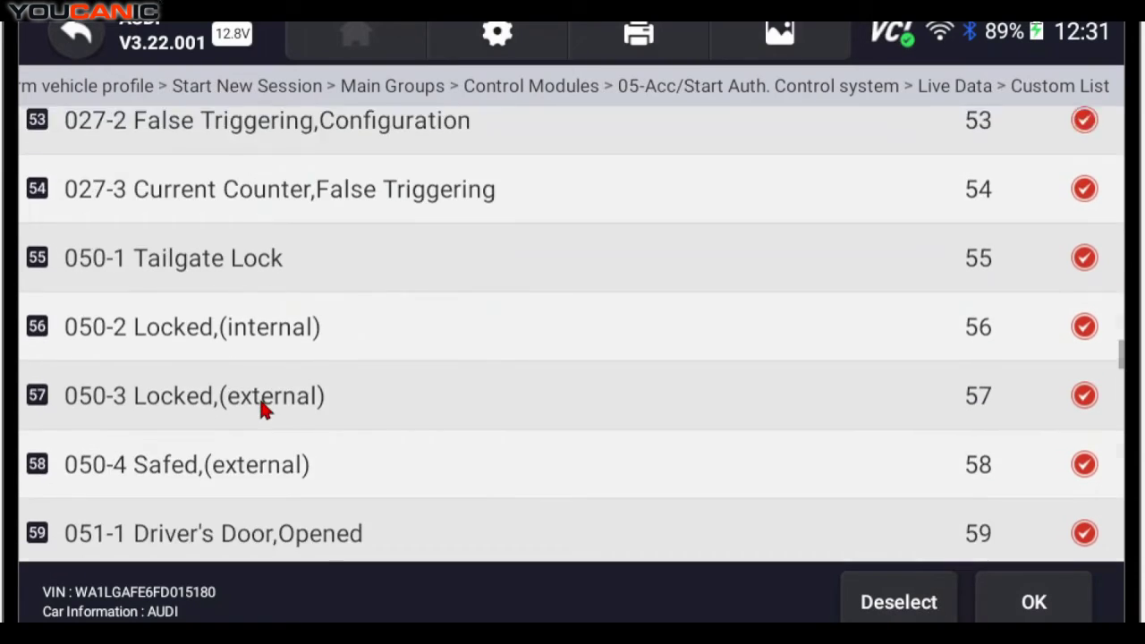
pyautogui.scroll(-11, 259, 409)
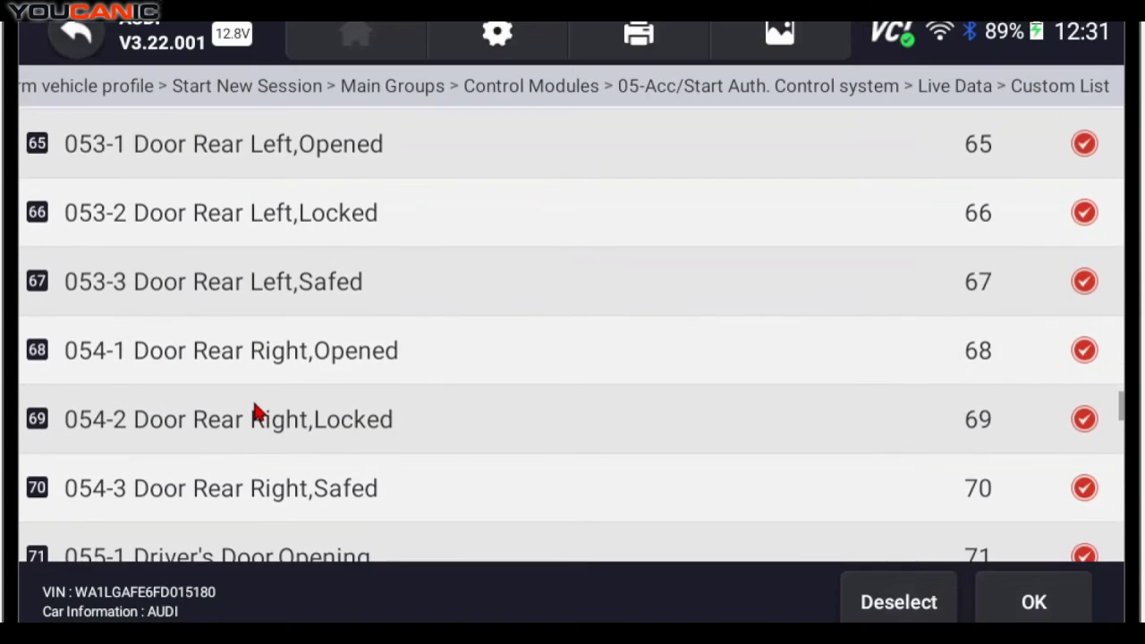
pyautogui.scroll(-20, 254, 426)
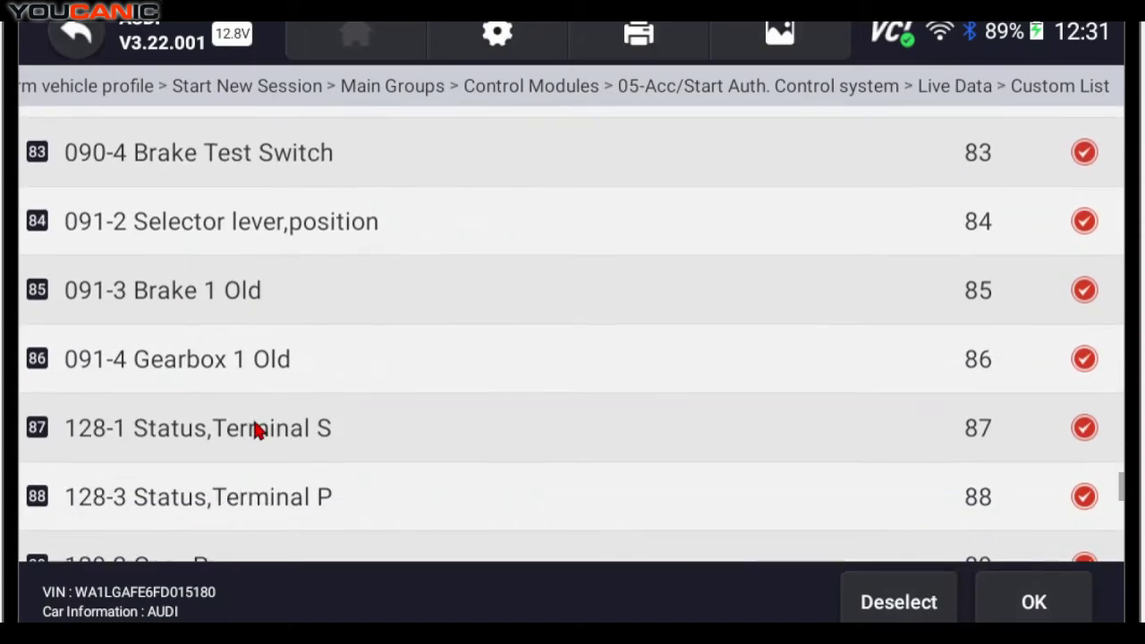
pyautogui.scroll(-8, 253, 425)
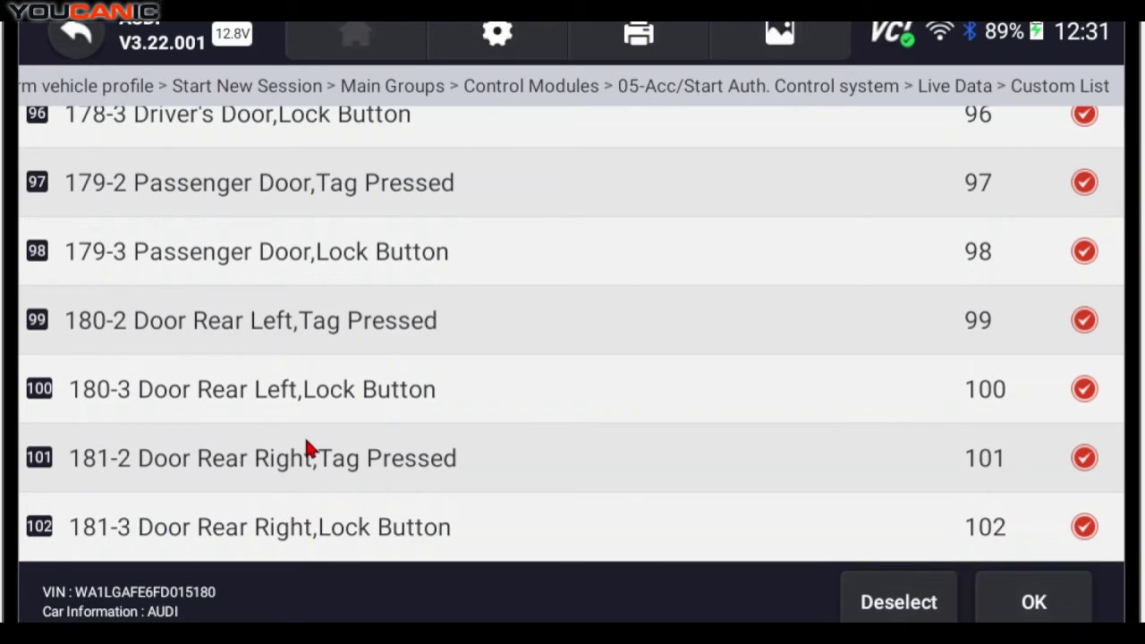
pyautogui.click(1035, 602)
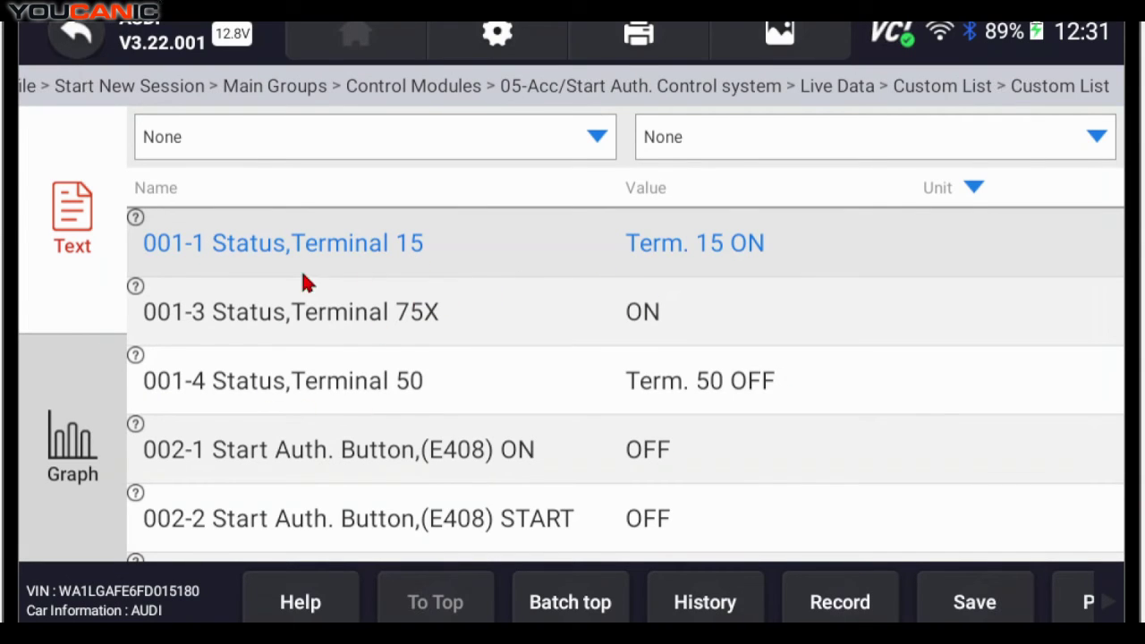
# Examine the live data values of the listed parameters, from the terminal statuses and supply voltages to the immobilizer and door lock entries.
pyautogui.scroll(-3, 336, 305)
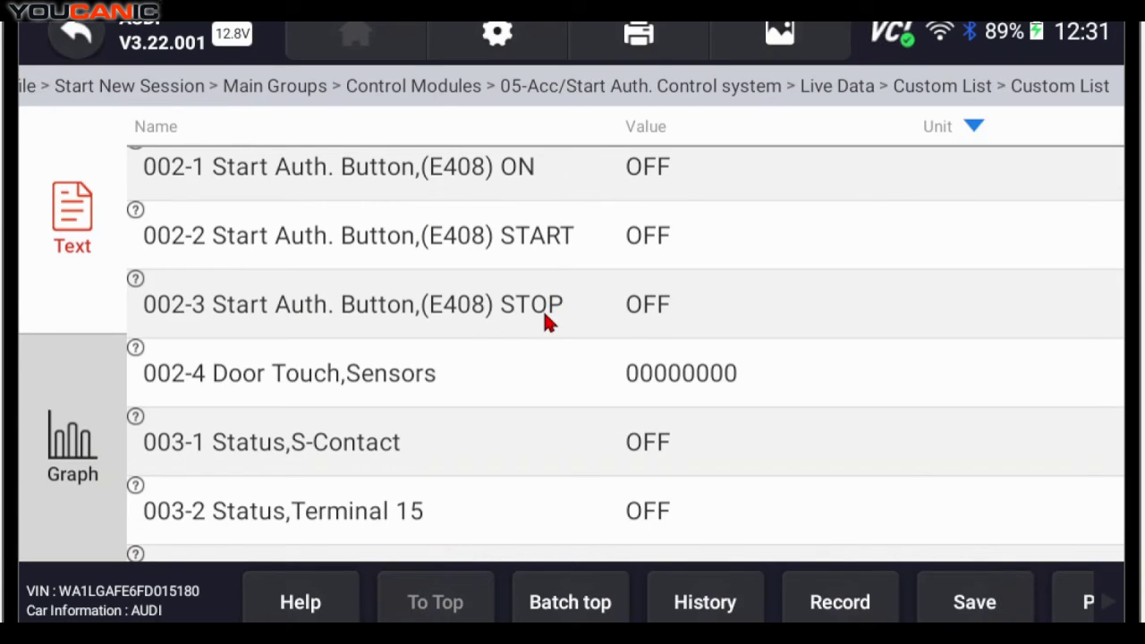
pyautogui.scroll(-5, 542, 310)
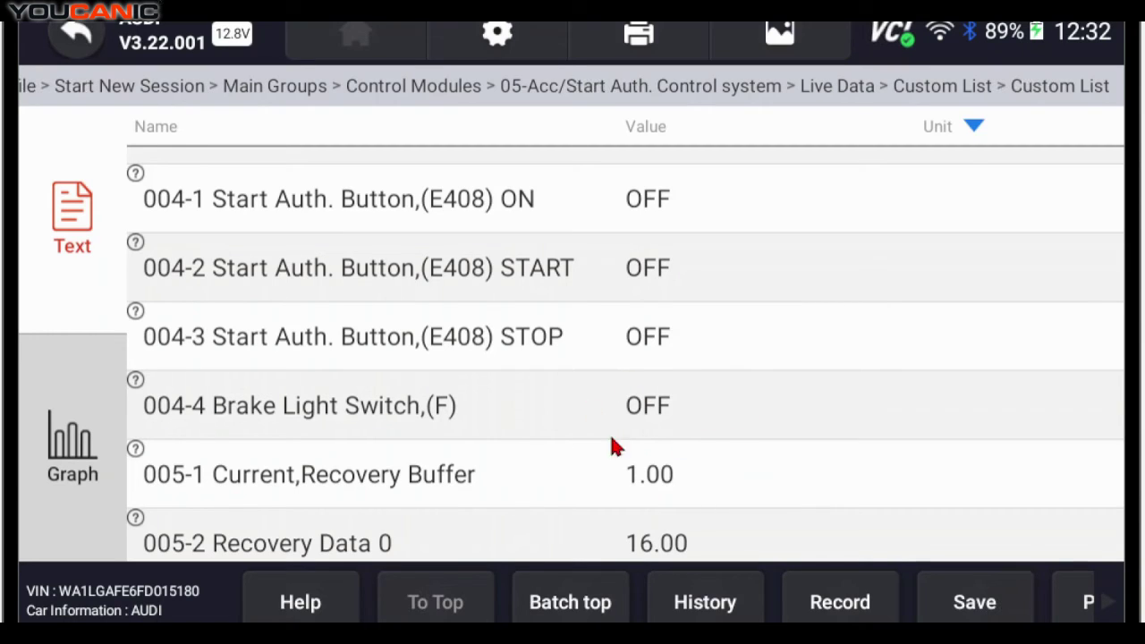
pyautogui.scroll(-3, 593, 417)
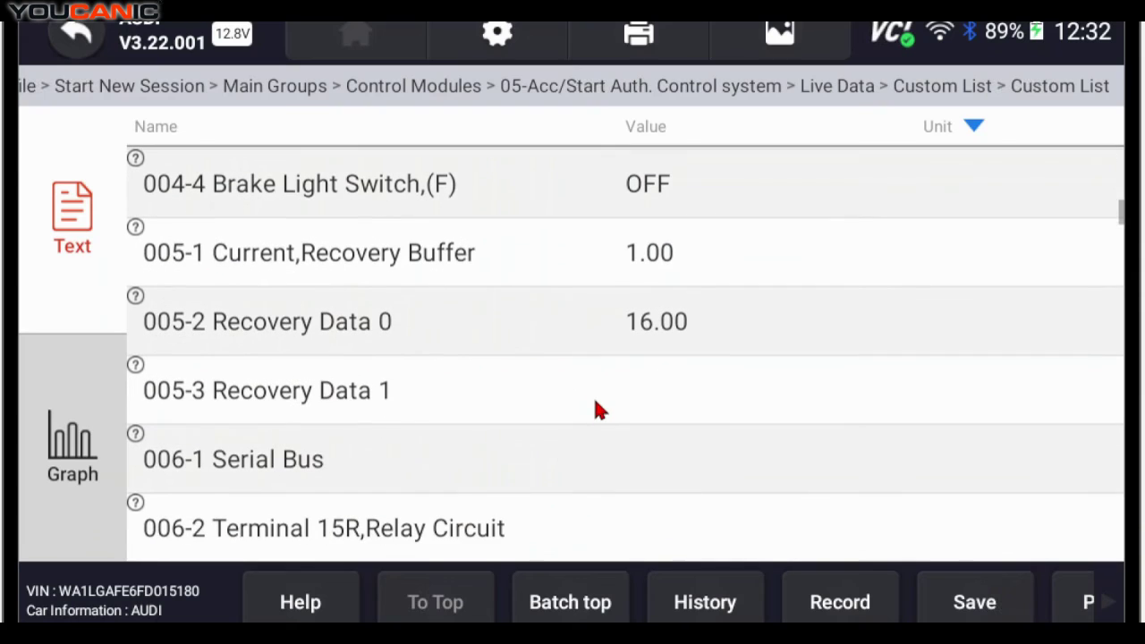
pyautogui.scroll(-2, 596, 408)
pyautogui.scroll(-5, 595, 405)
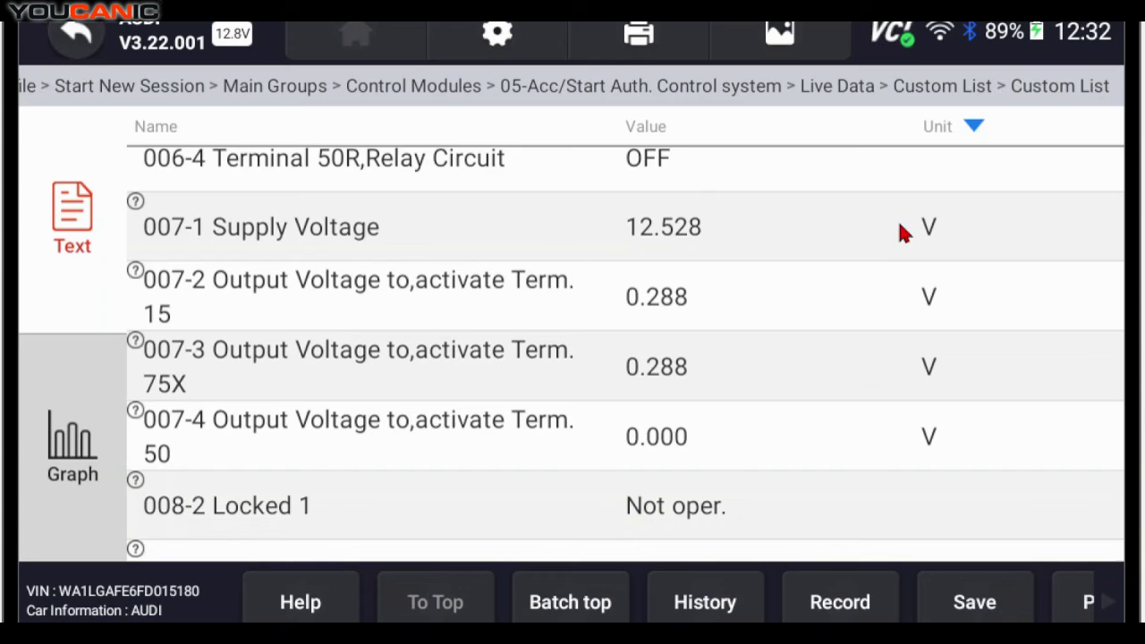
pyautogui.scroll(-2, 746, 223)
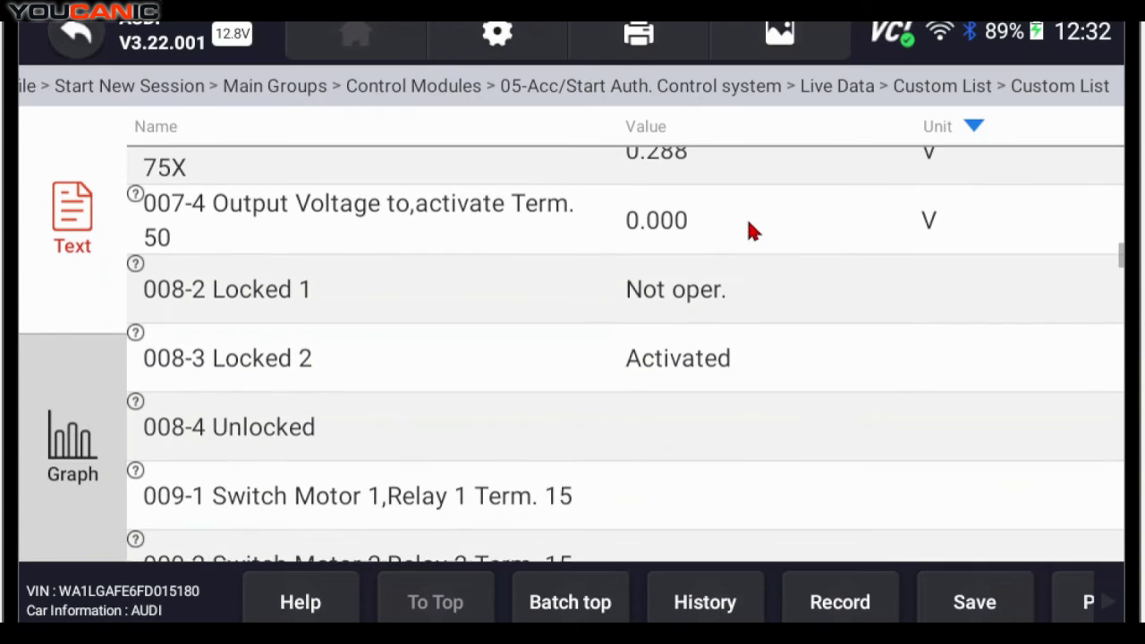
pyautogui.scroll(2, 716, 242)
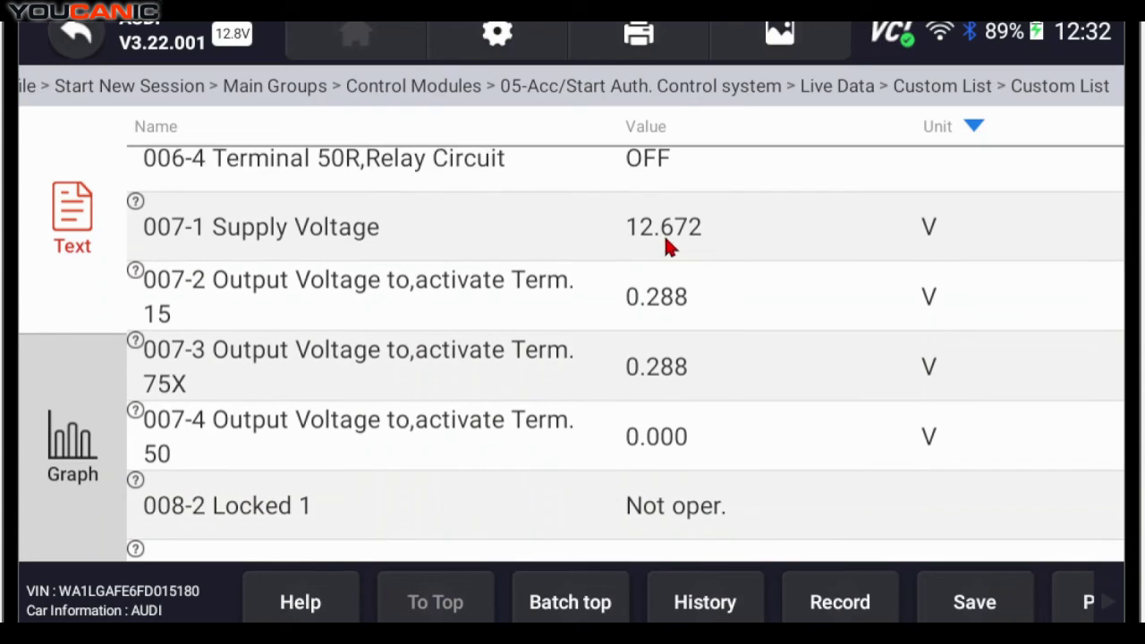
pyautogui.scroll(-3, 691, 269)
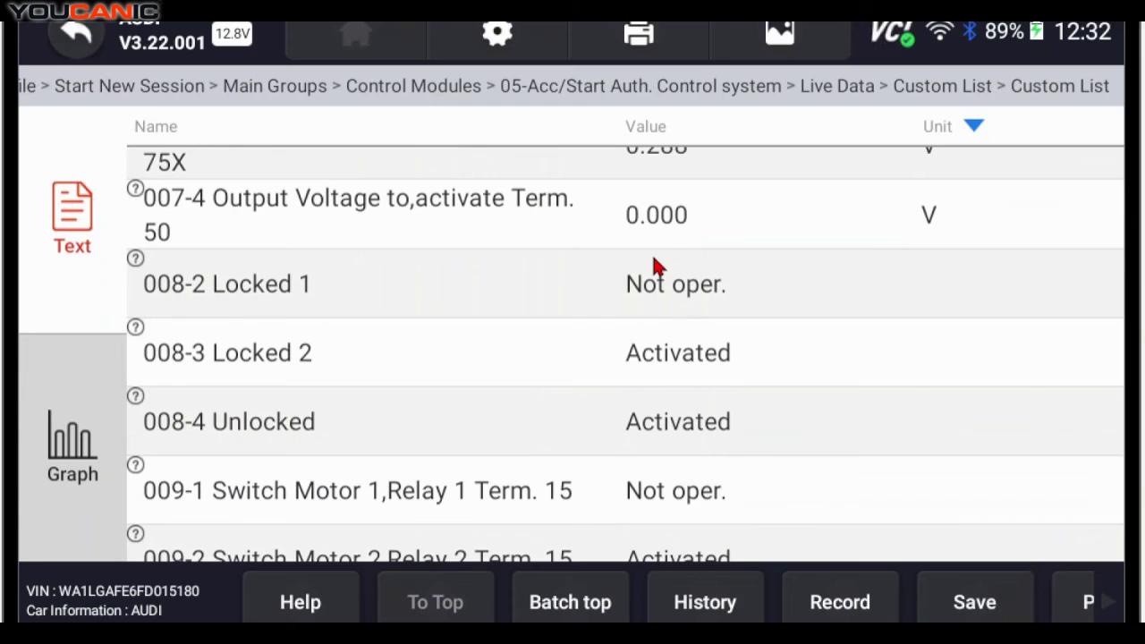
pyautogui.scroll(-3, 652, 265)
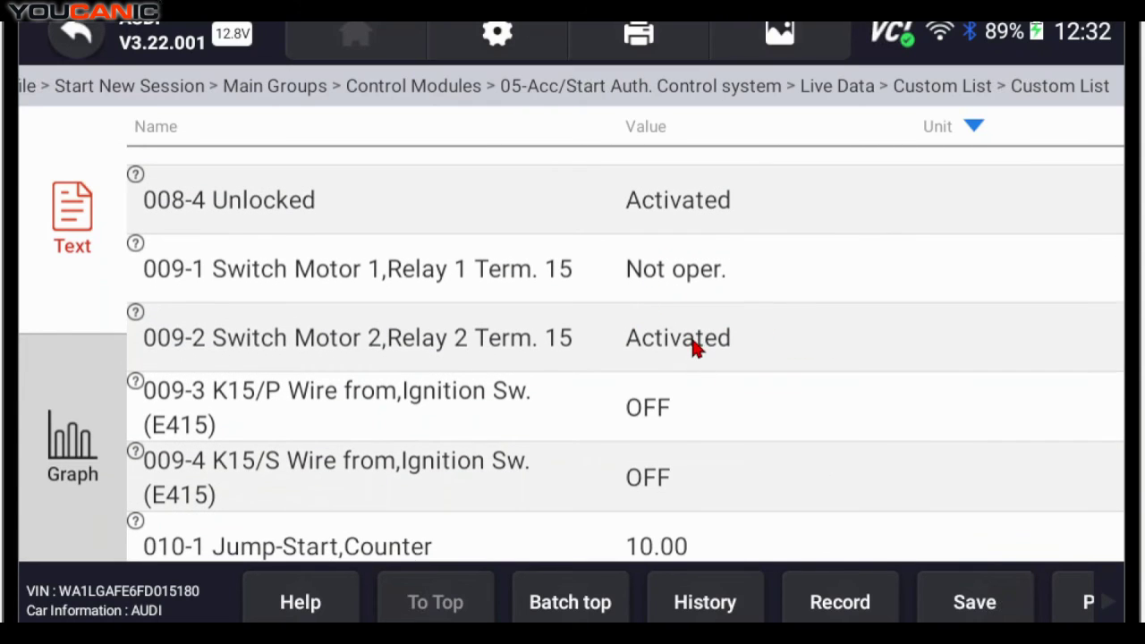
pyautogui.scroll(-8, 655, 366)
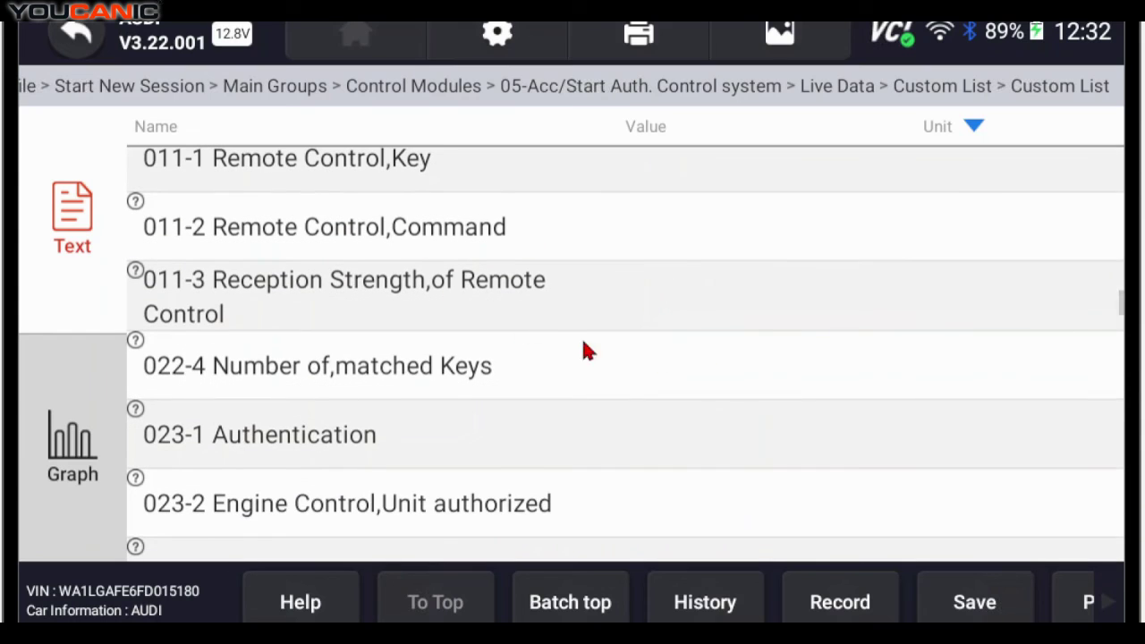
pyautogui.scroll(-12, 618, 431)
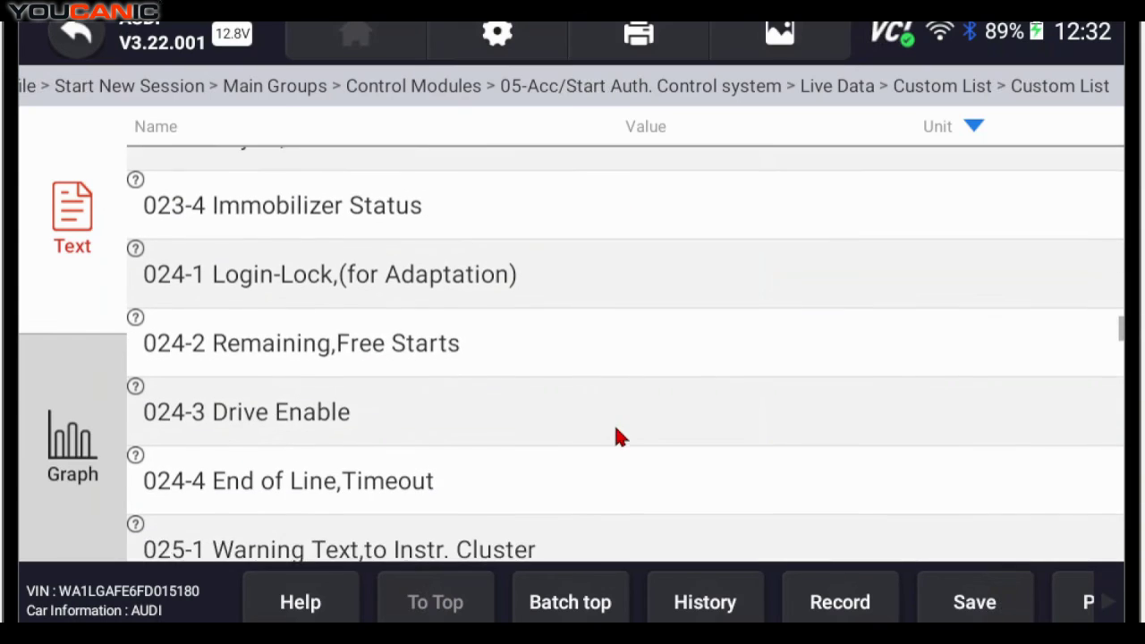
pyautogui.scroll(-6, 614, 452)
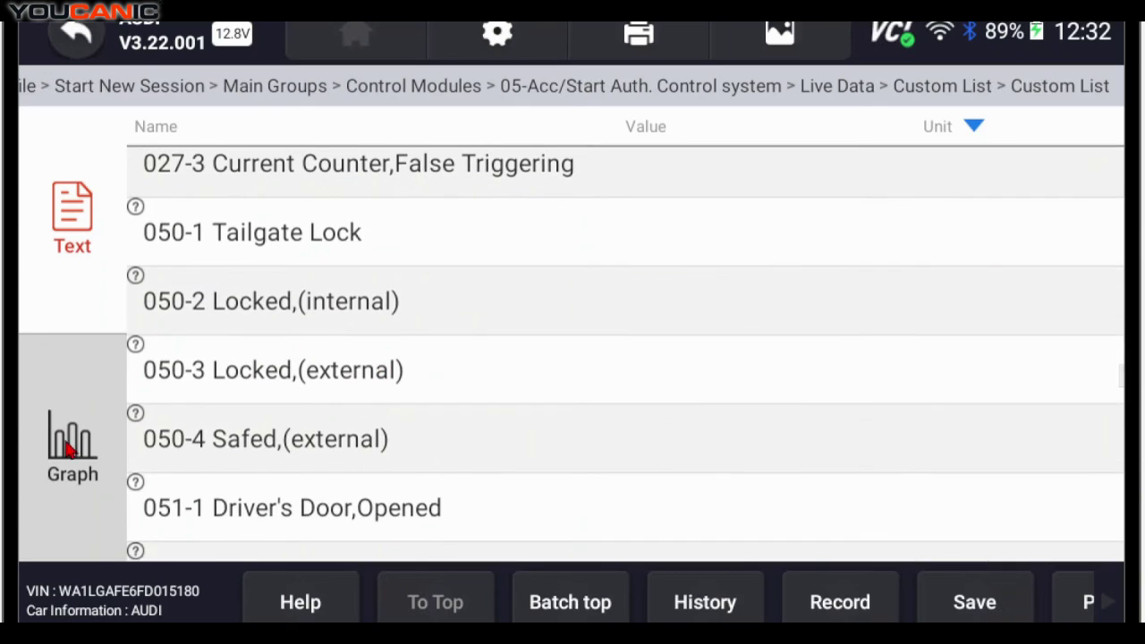
# Show the live data as multiple side-by-side graphs and look through the parameters selectable for each graph, keeping Terminal 15 and Terminal 75X.
pyautogui.click(67, 450)
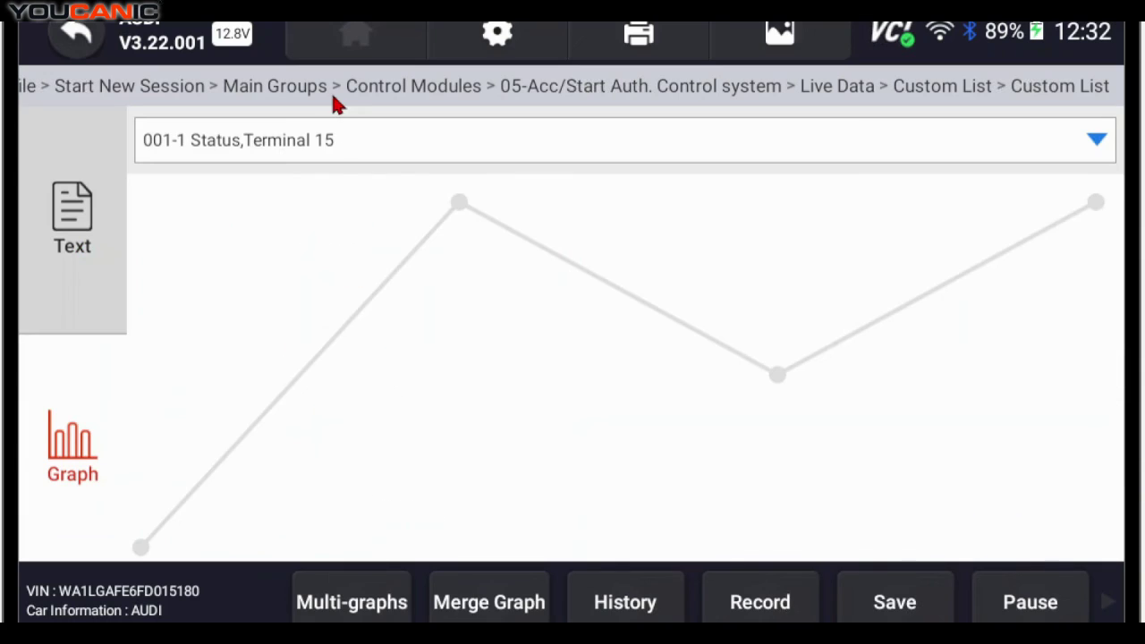
pyautogui.click(362, 606)
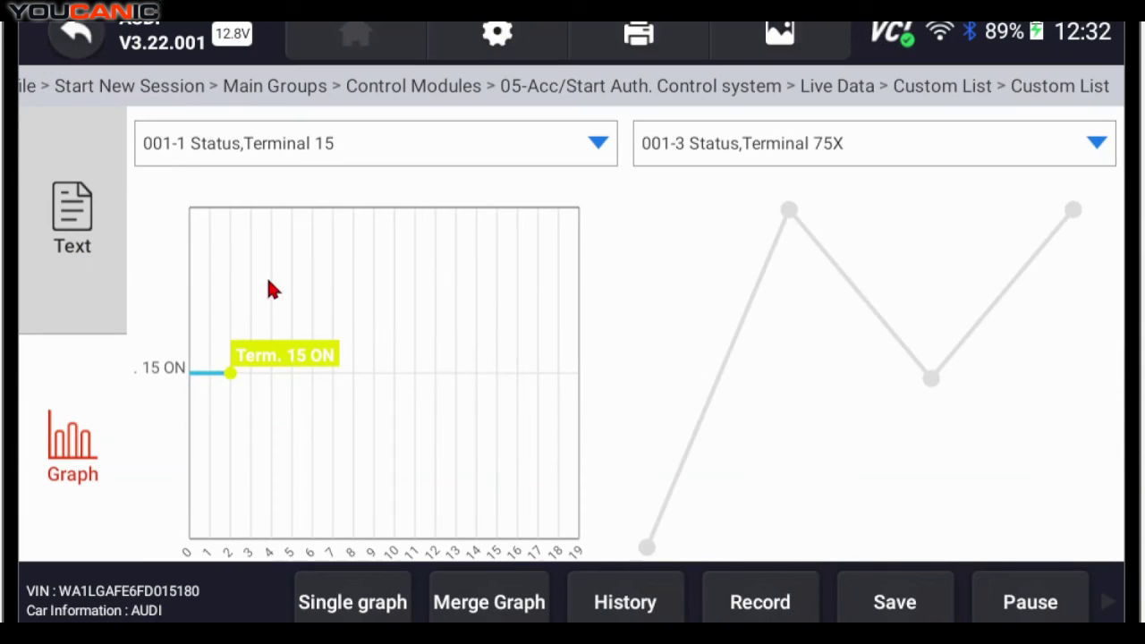
pyautogui.click(374, 160)
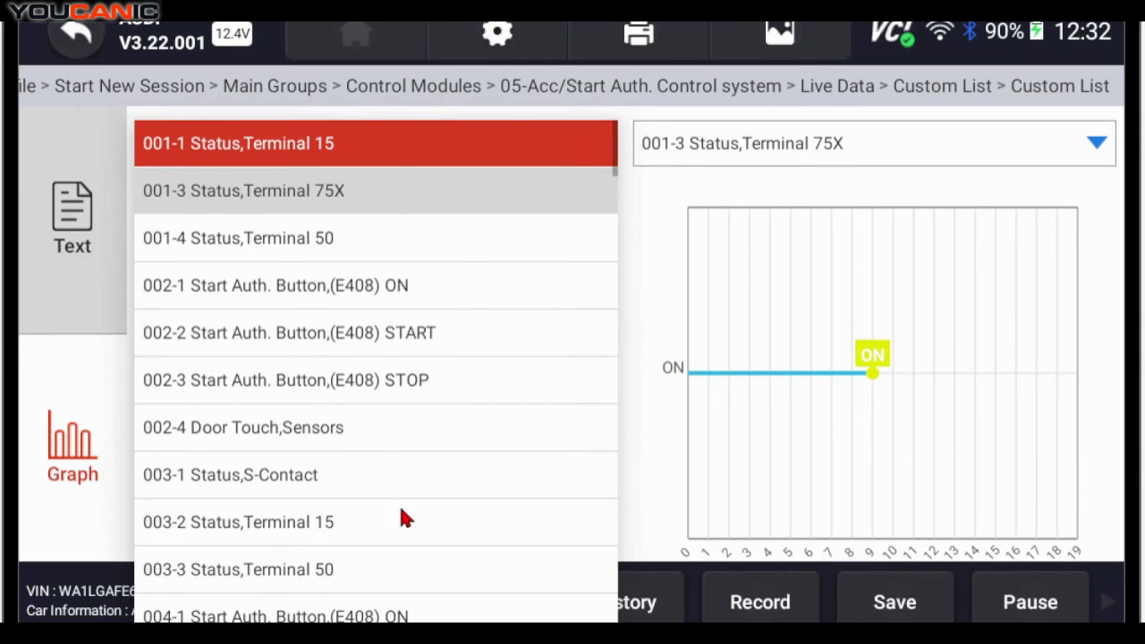
pyautogui.click(716, 134)
pyautogui.click(716, 134)
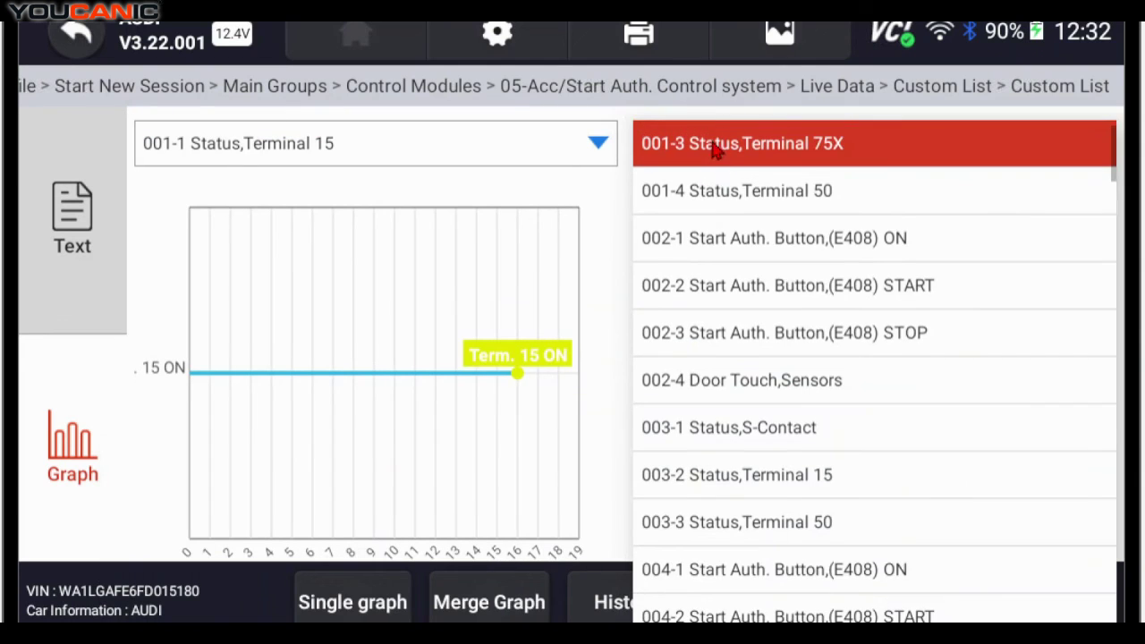
pyautogui.scroll(-5, 720, 402)
pyautogui.scroll(-15, 713, 432)
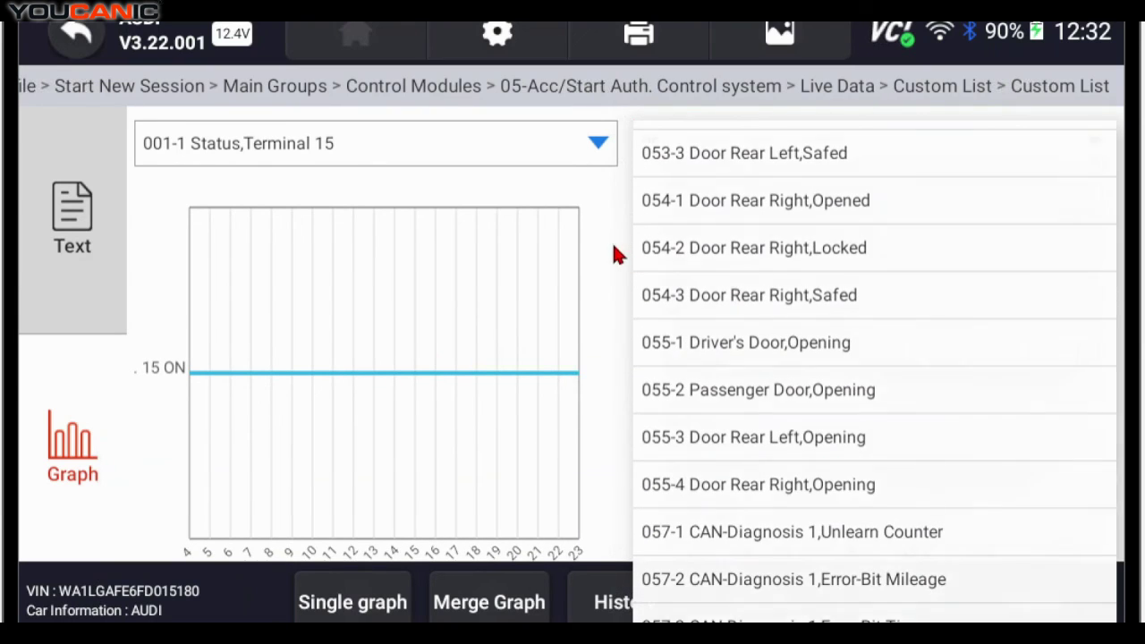
pyautogui.click(612, 242)
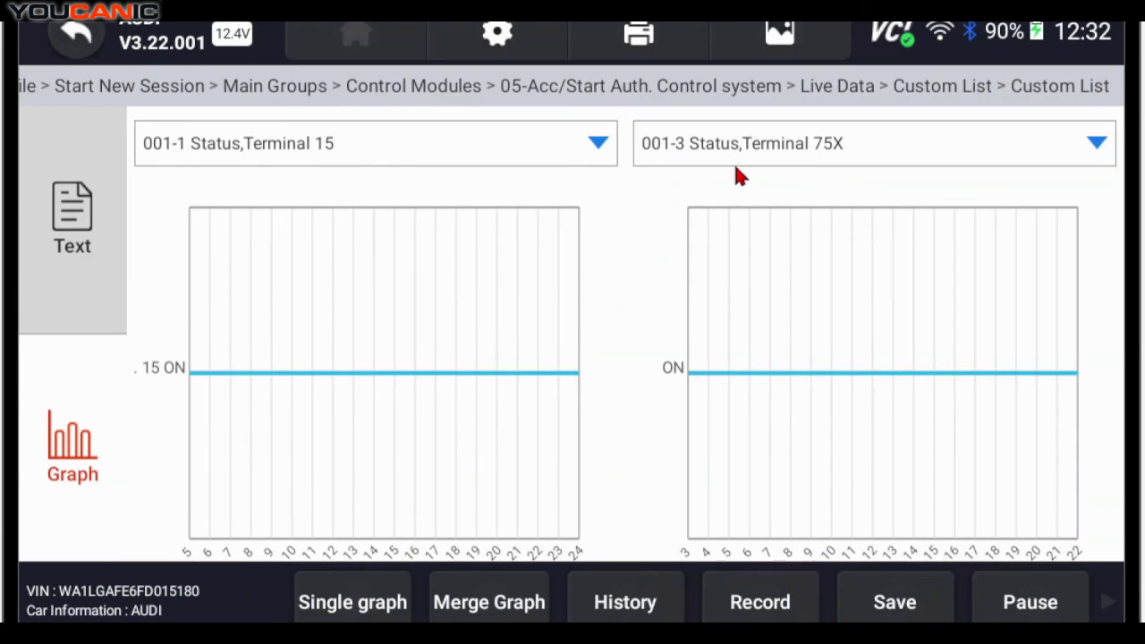
# Merge the parameter graphs into one chart, check its parameter selection, and return to the text view of the live data.
pyautogui.click(493, 610)
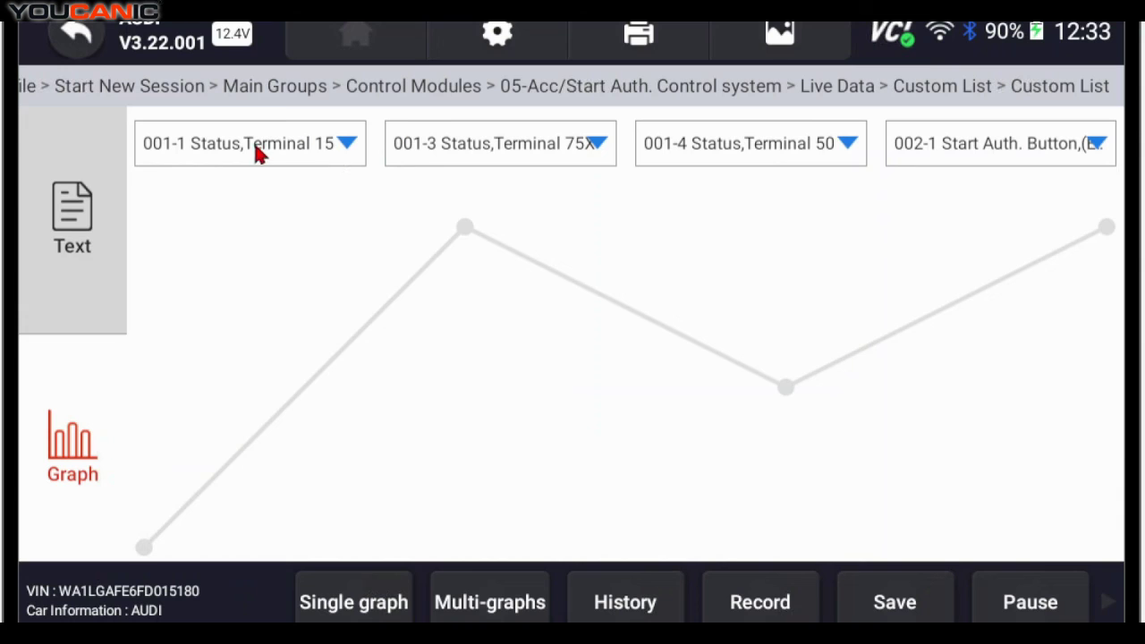
pyautogui.click(178, 145)
pyautogui.click(56, 228)
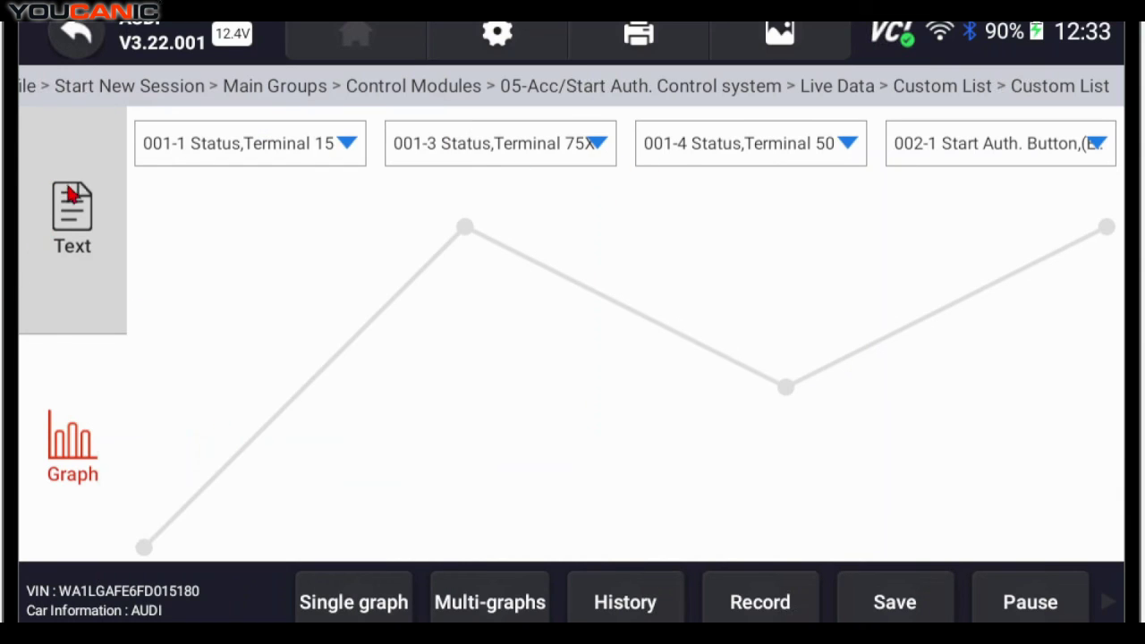